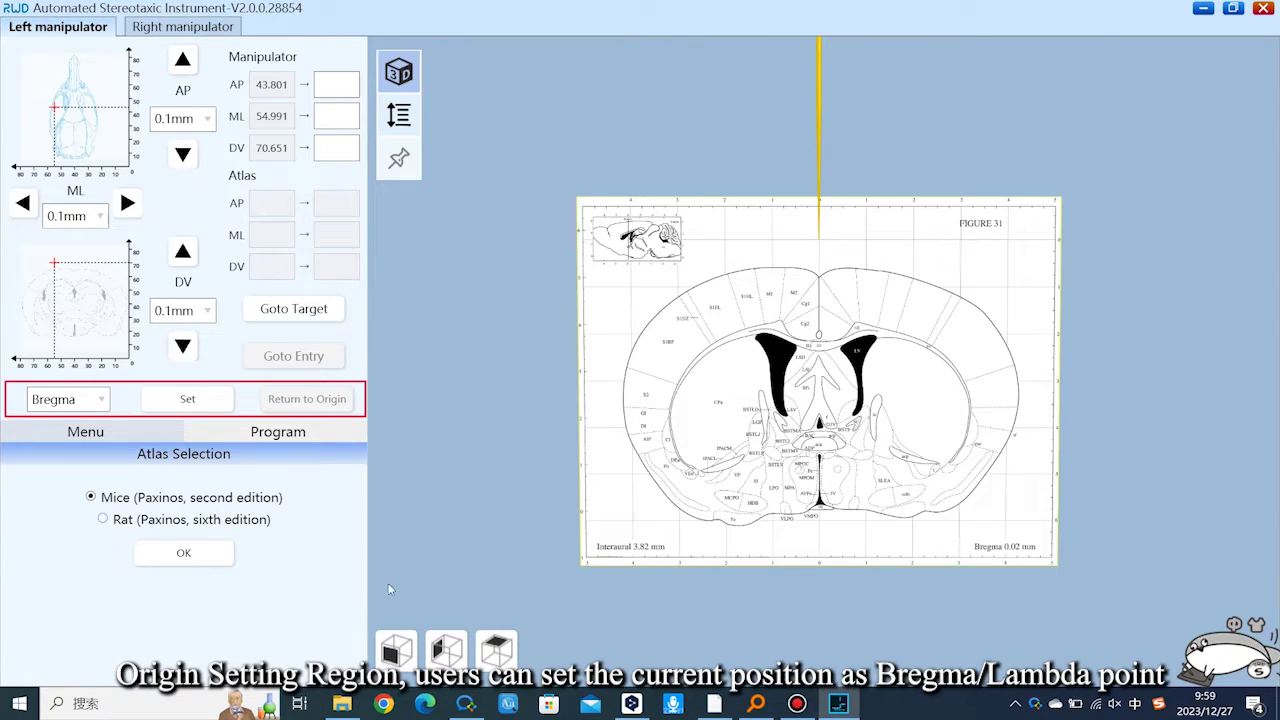
- Set the current position as the Bregma origin, return the probe to it, and release the origin
click(213, 405)
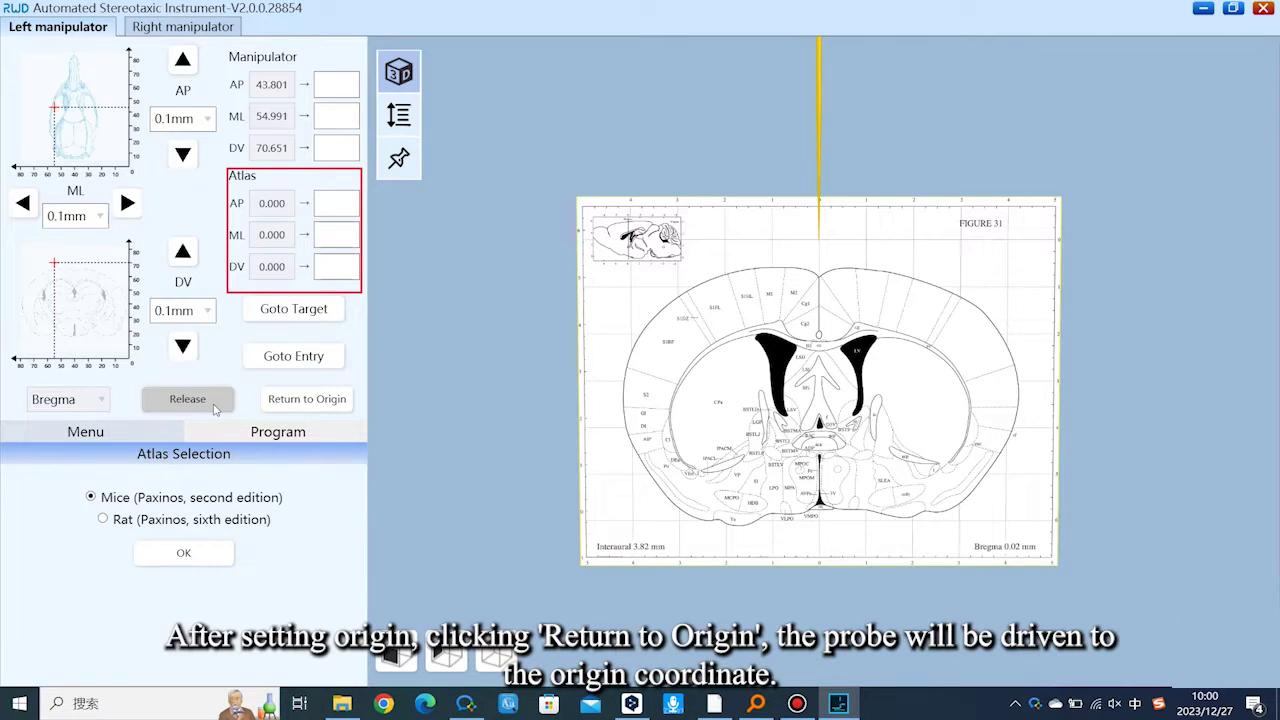
click(318, 399)
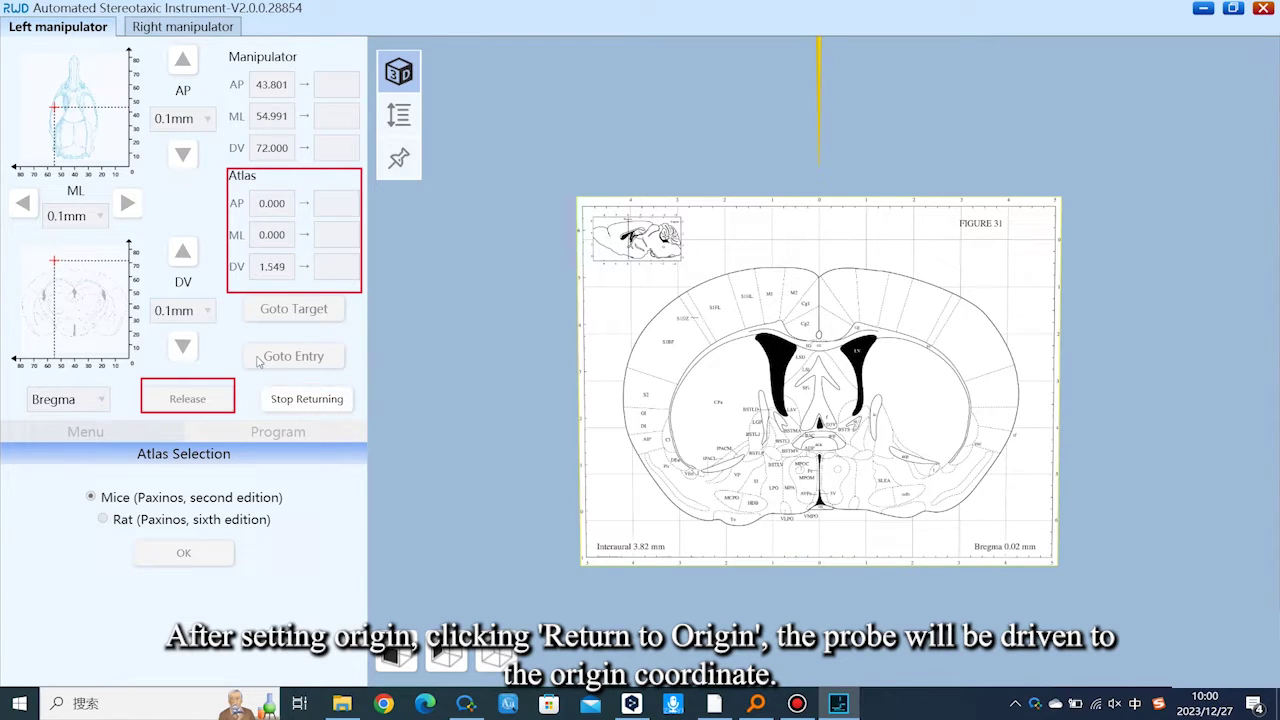
click(205, 398)
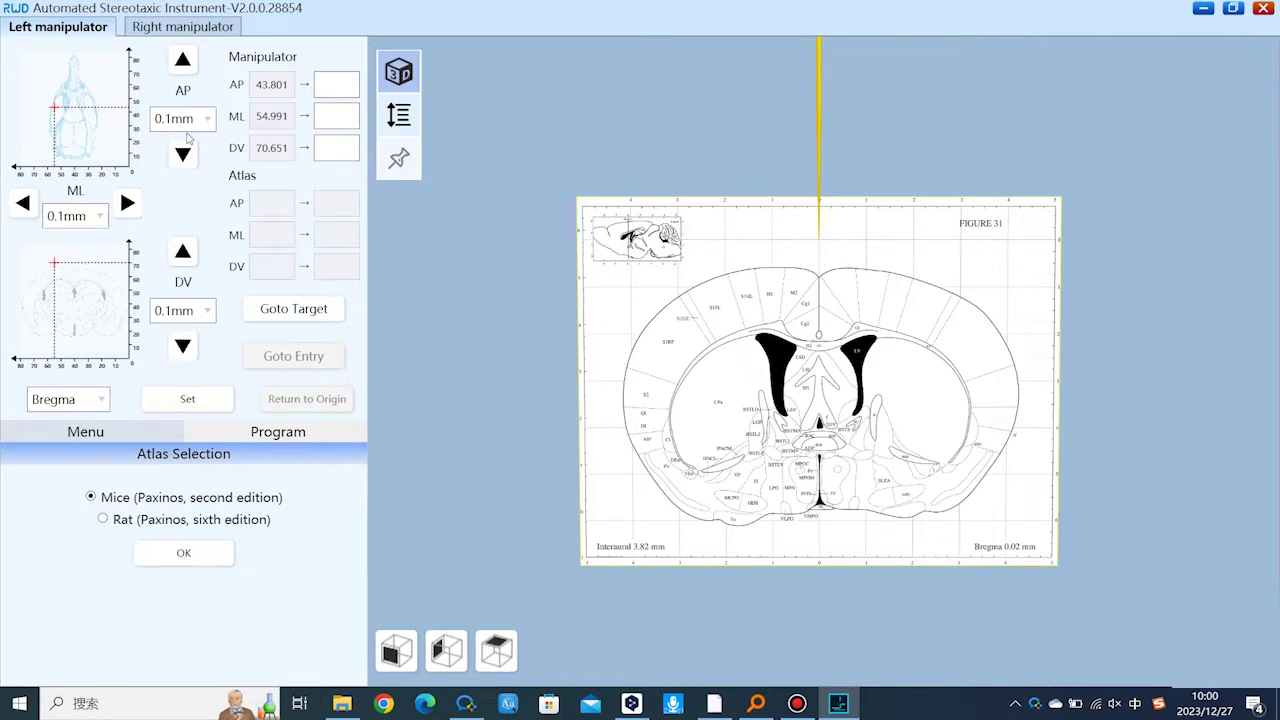
- Set the AP step to 1 mm and move the manipulator one step down and back up along AP
click(195, 122)
scroll(214, 205, down, 1)
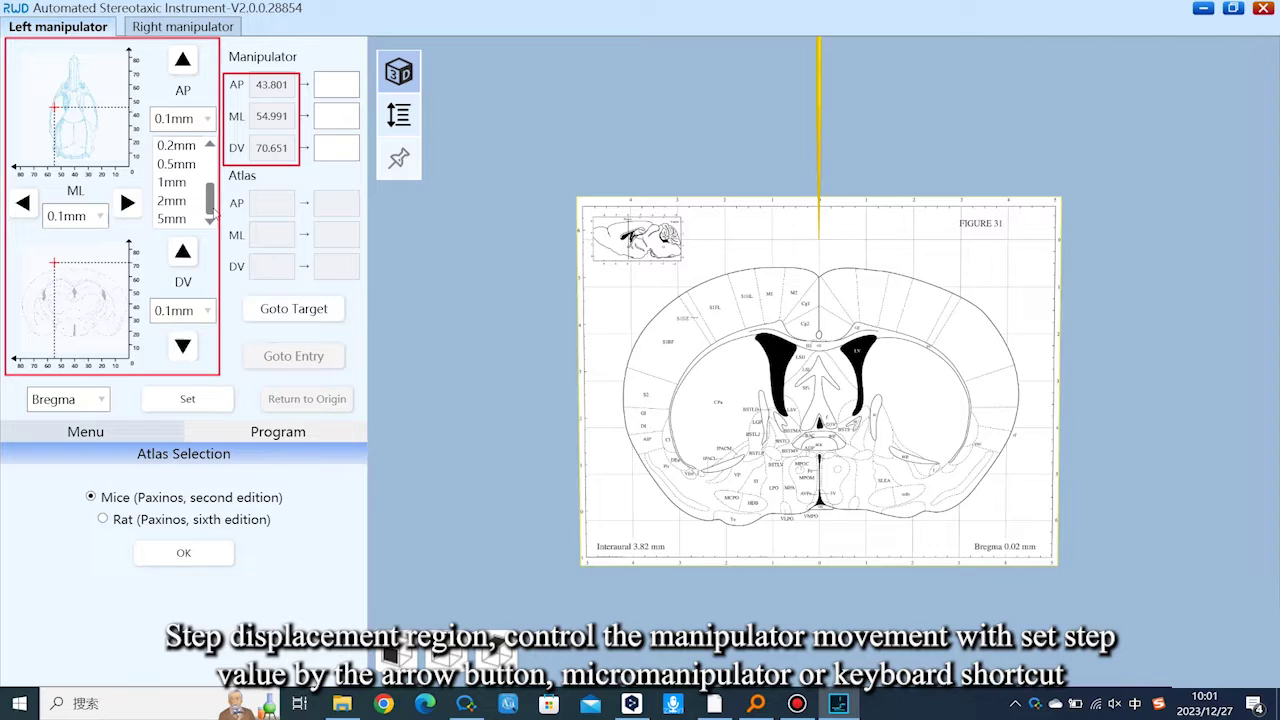
click(172, 182)
click(183, 155)
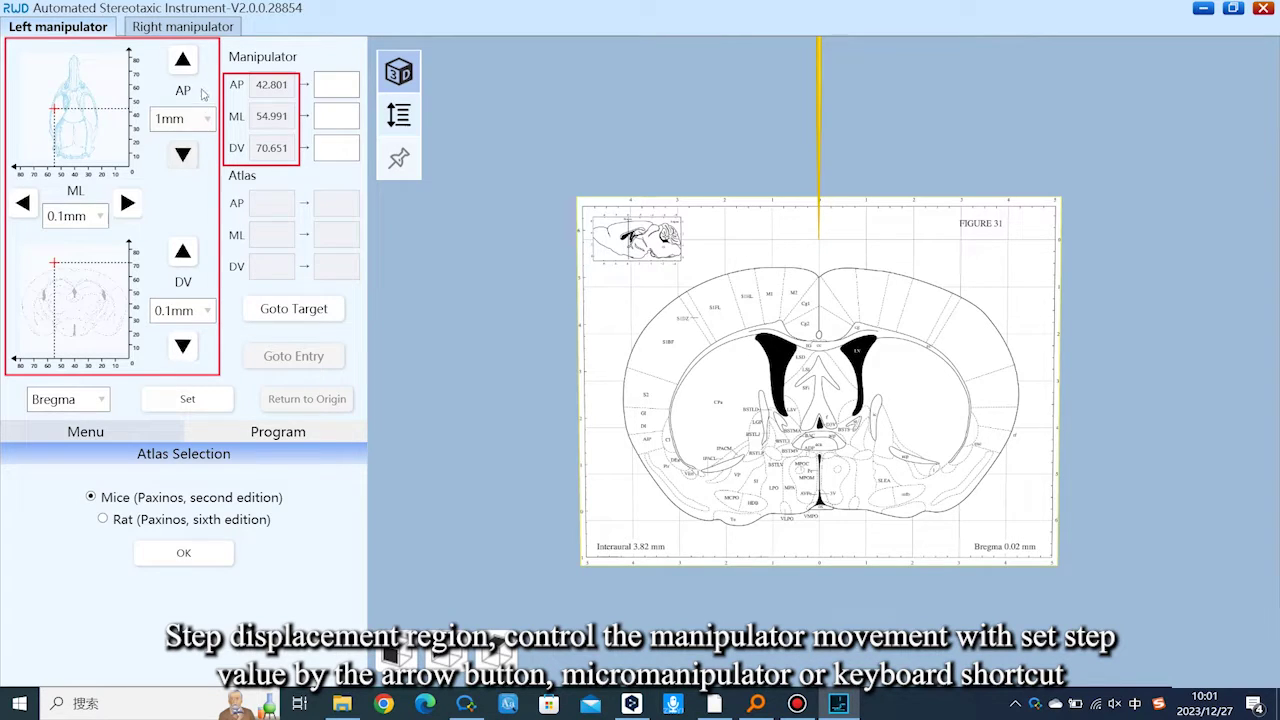
click(186, 63)
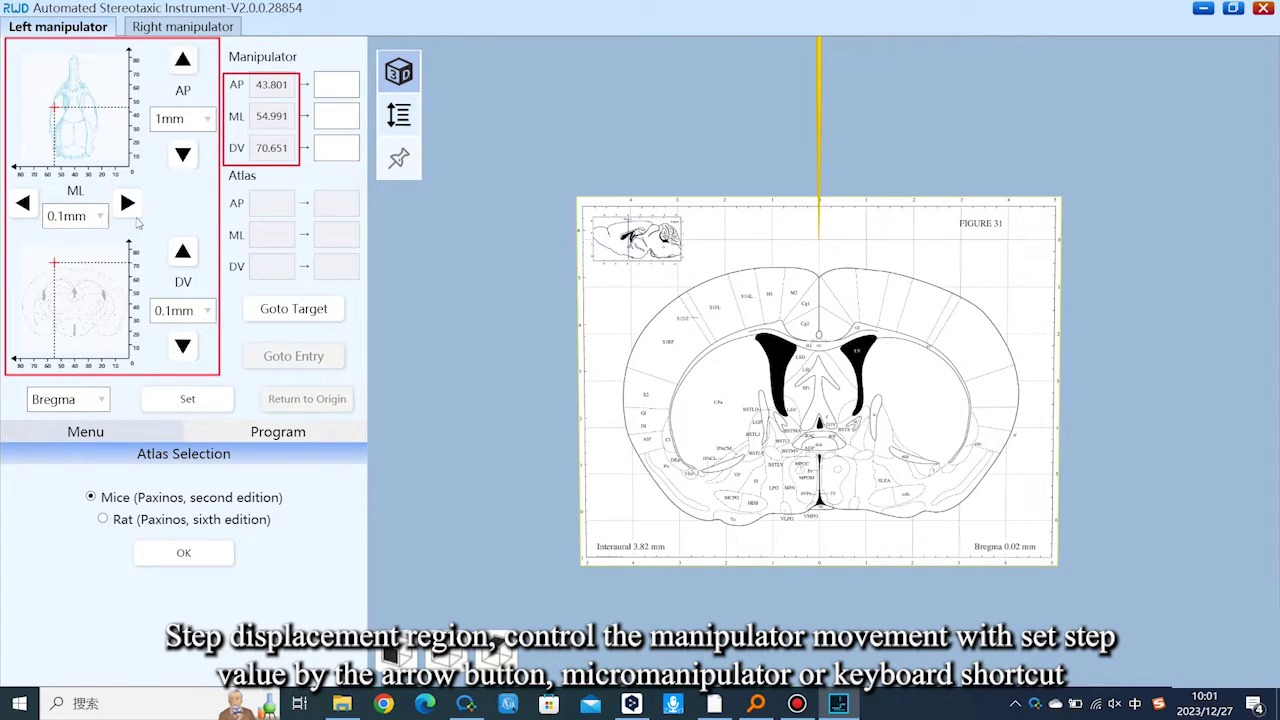
- Move the manipulator in 0.1 mm steps along ML and DV and back again
click(24, 204)
click(24, 204)
click(183, 346)
click(183, 251)
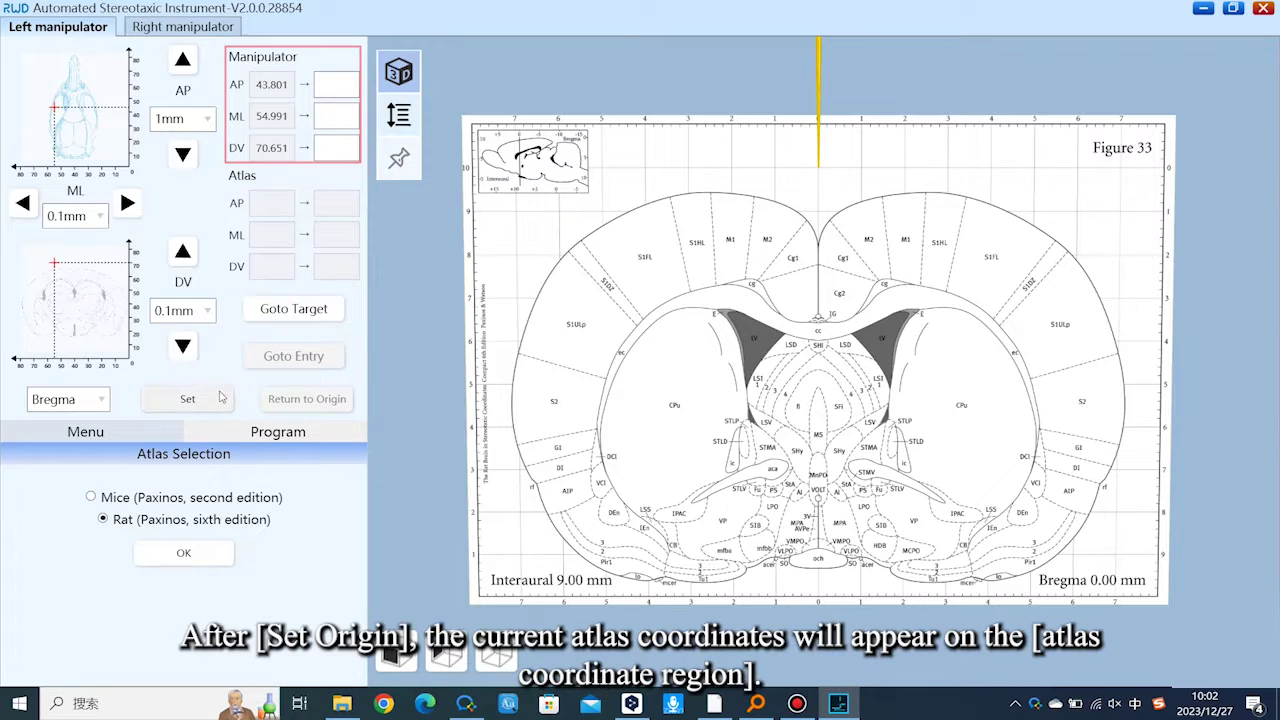
- Set the current position as the Bregma origin and send the probe to atlas target AP 1, ML 1, DV 1
click(187, 398)
click(330, 202)
text(1)
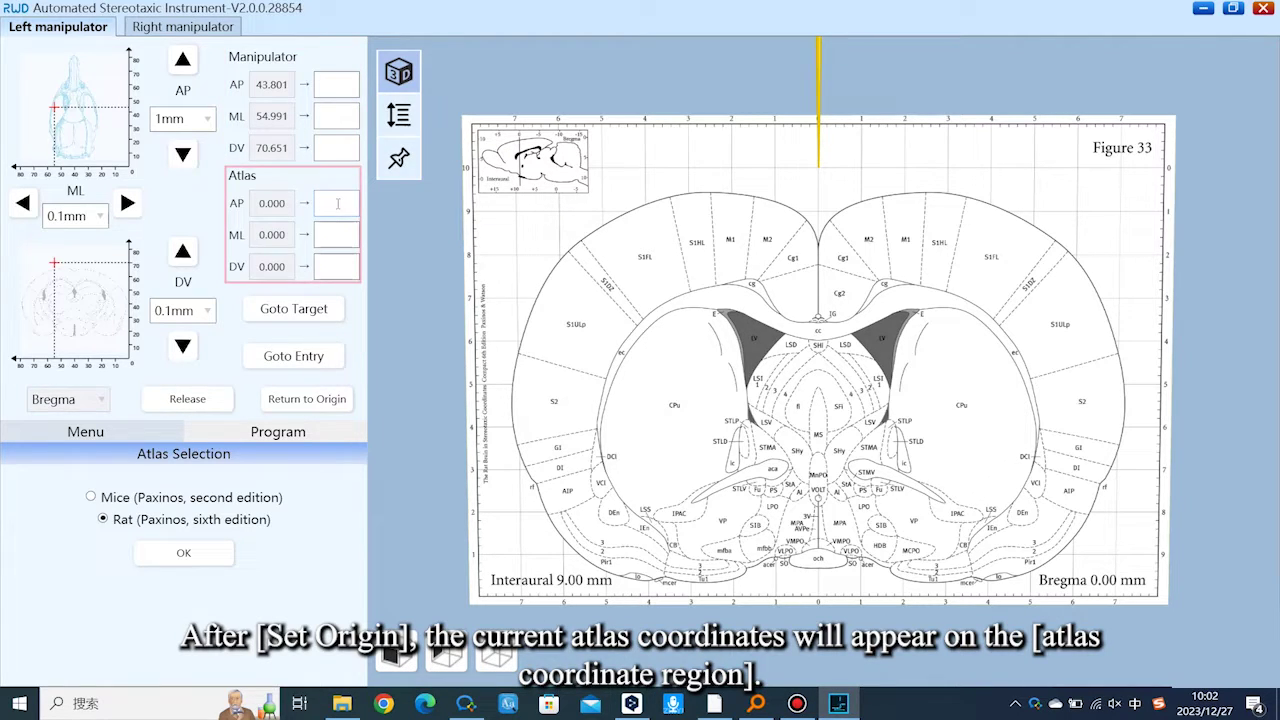
key(Tab)
text(1)
key(Tab)
text(1)
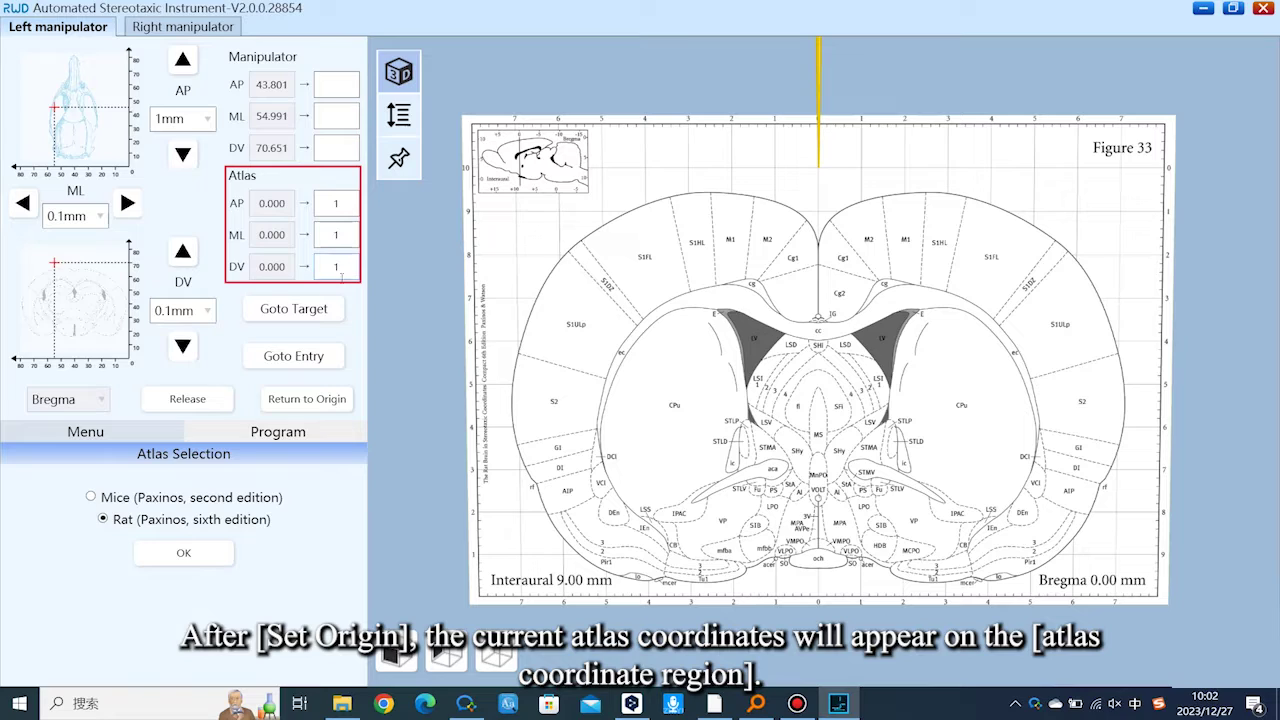
click(294, 309)
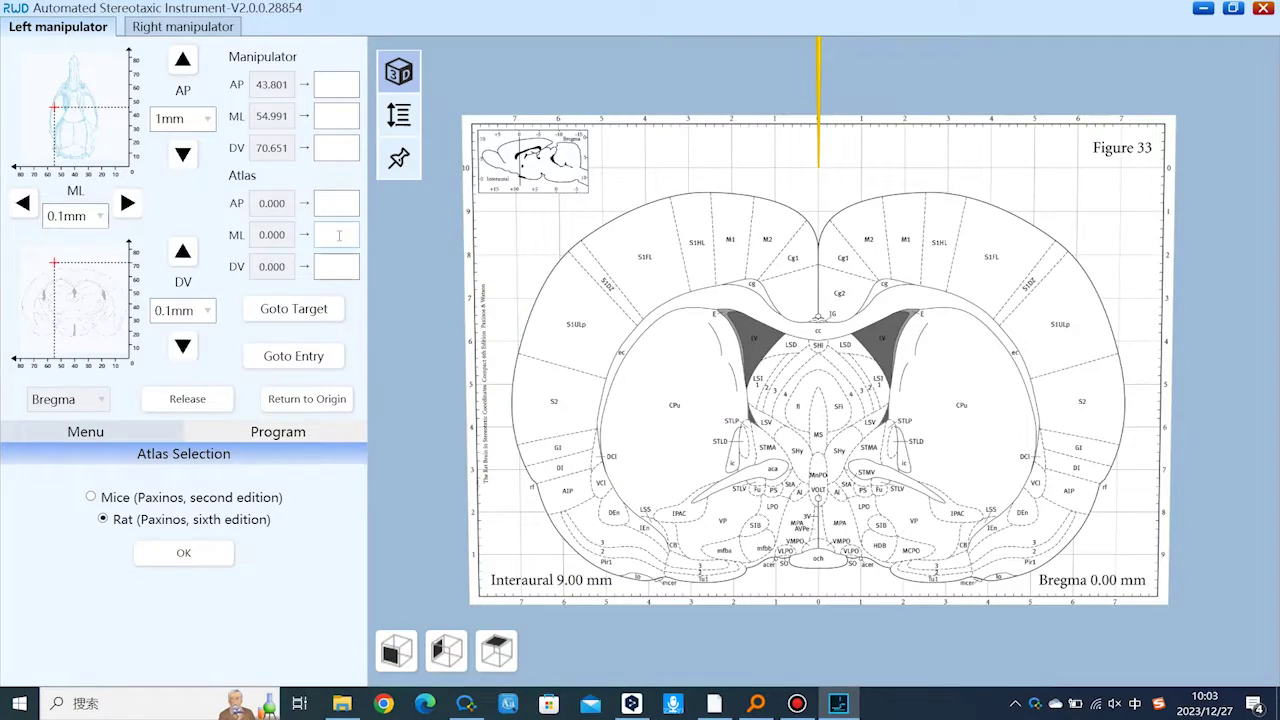
- Switch the rat atlas display through its pages to Figure 15 at Bregma 2.16 mm
click(398, 115)
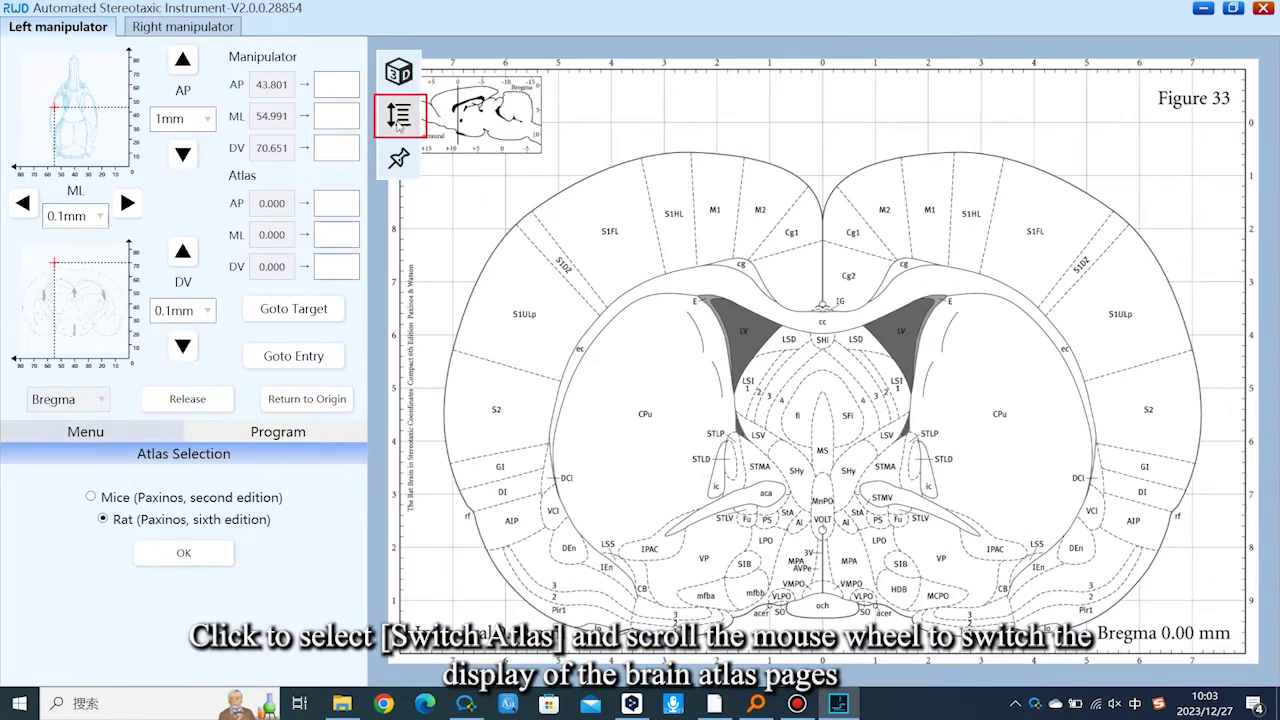
scroll(766, 312, down, 4)
scroll(766, 312, up, 13)
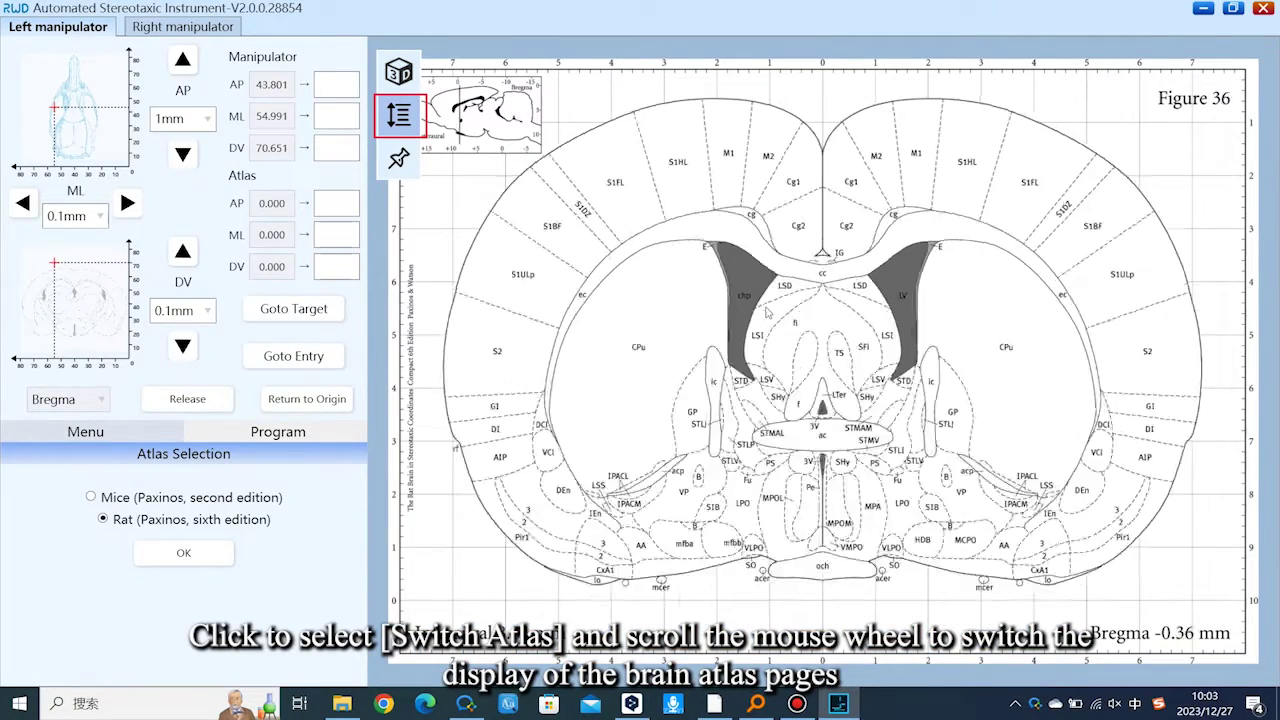
scroll(767, 312, up, 9)
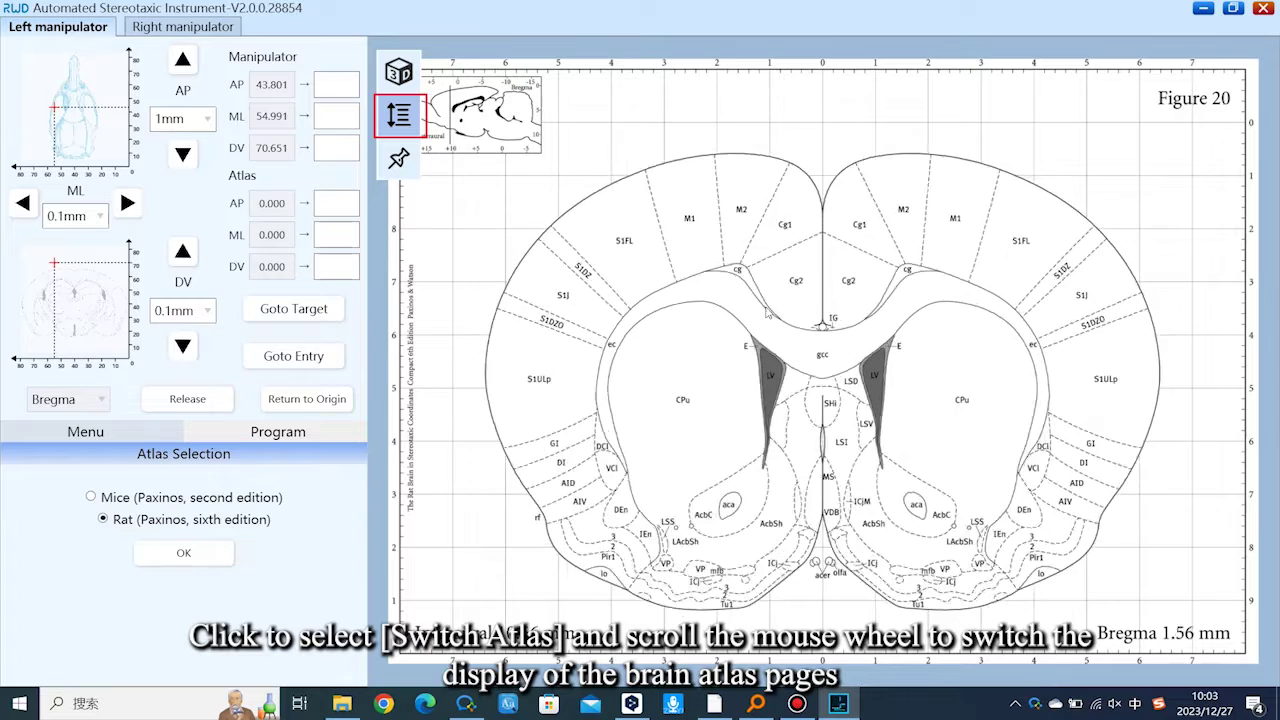
- Mark a point in M1 as a Fixed Point Displacement target and a point in M2 for the Multi-point Program
click(399, 158)
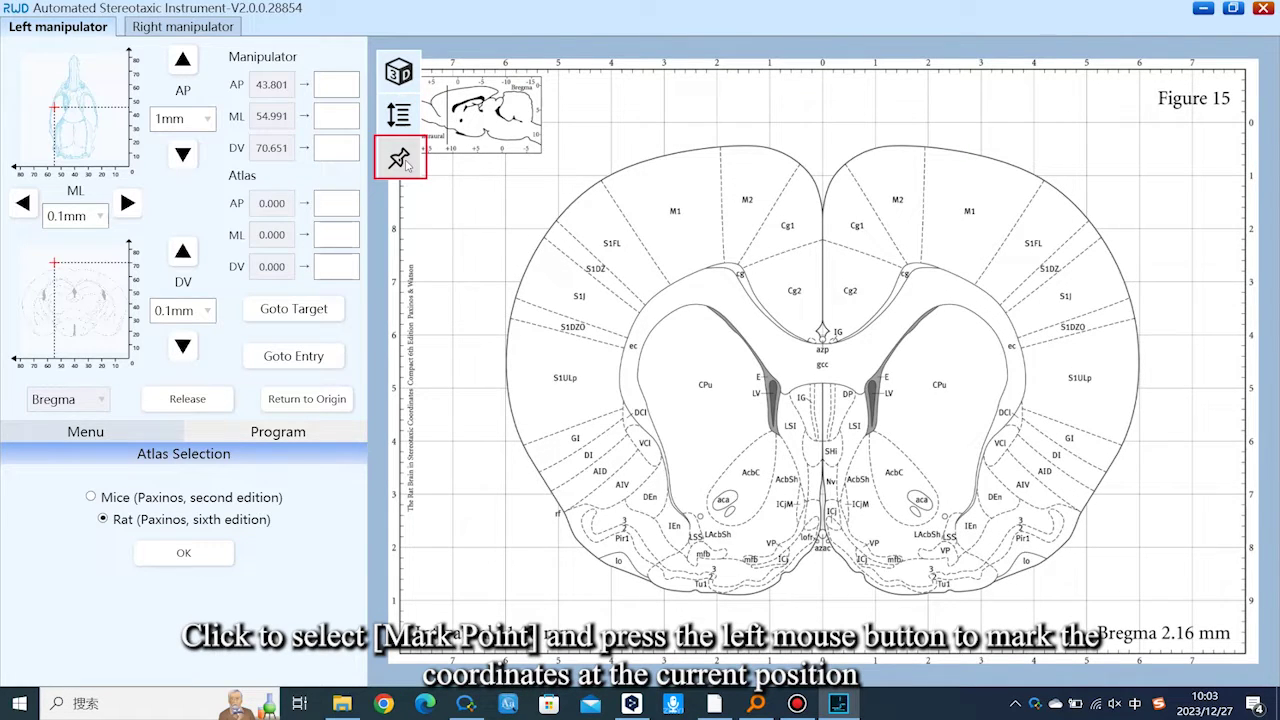
click(664, 222)
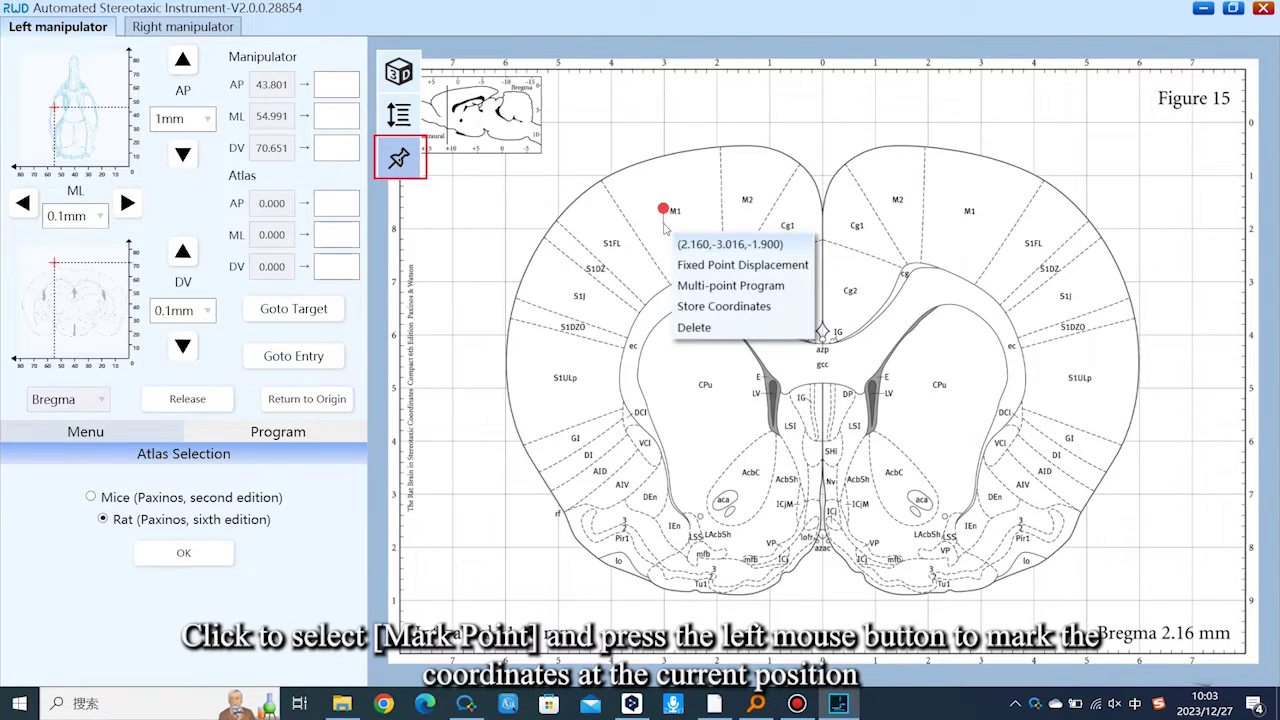
click(729, 266)
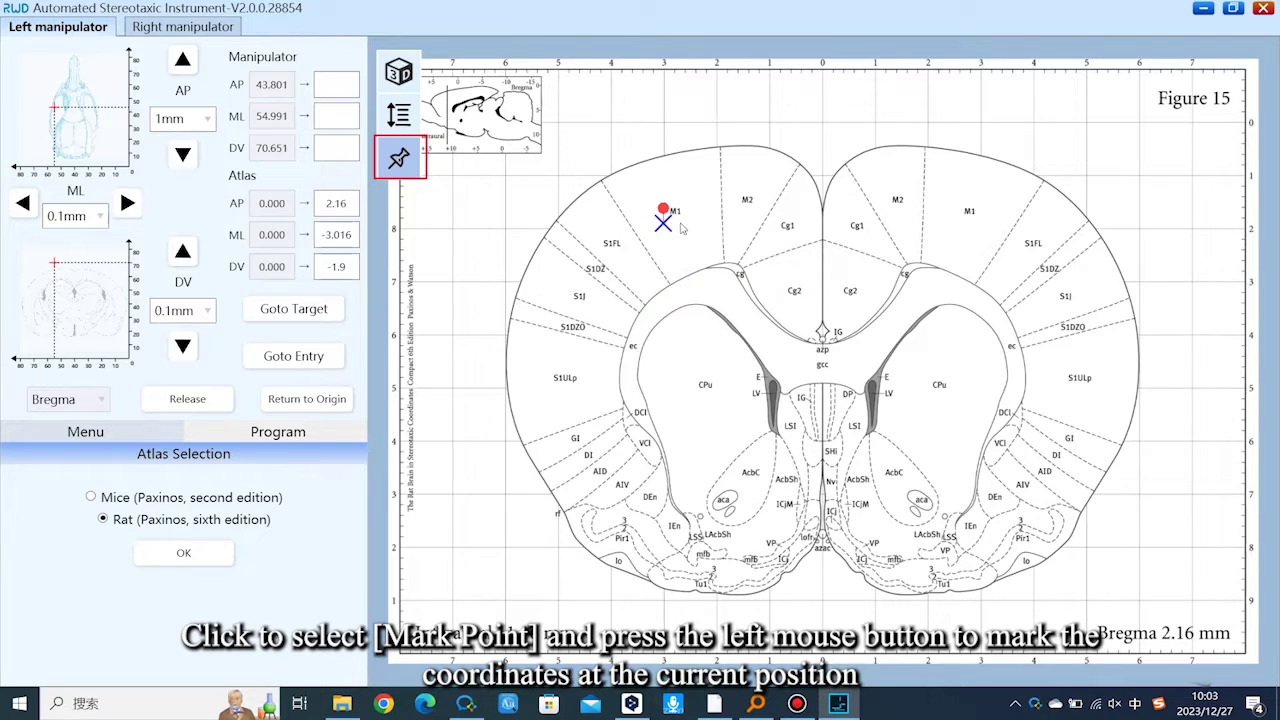
click(760, 192)
click(817, 256)
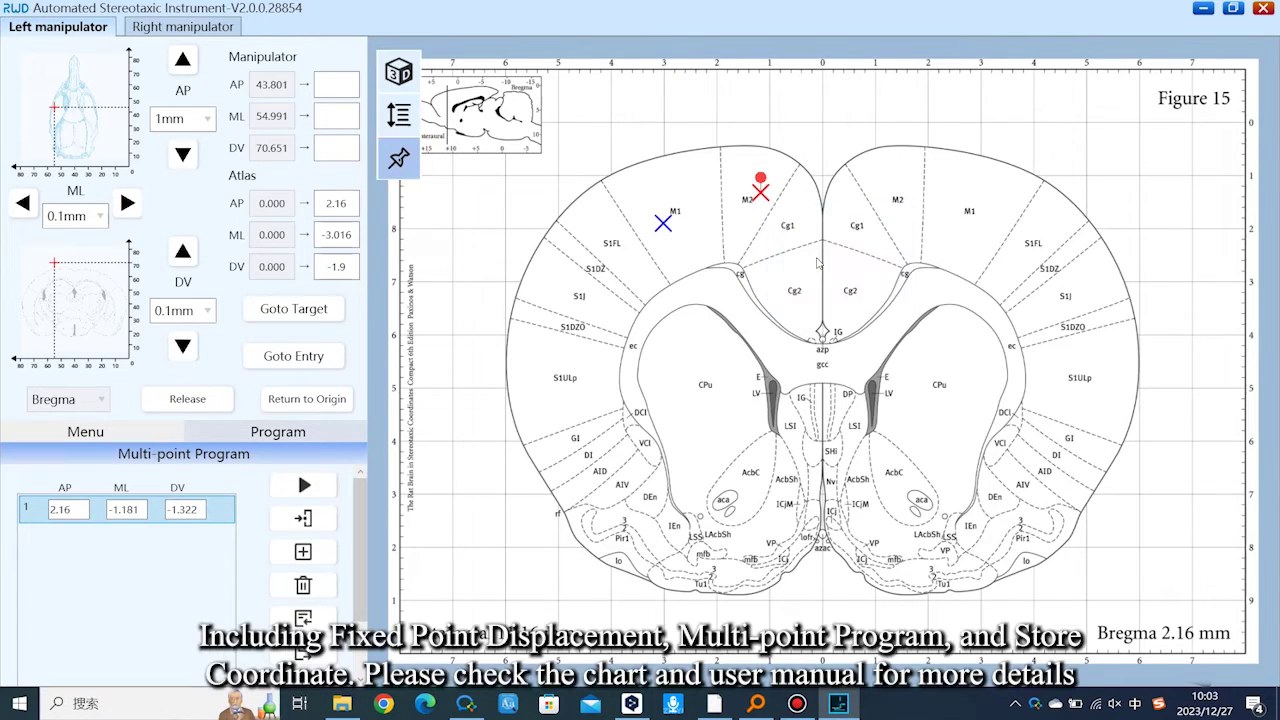
- Mark a point in the left Cg2 region and store its coordinates under the name "a"
click(787, 291)
click(866, 369)
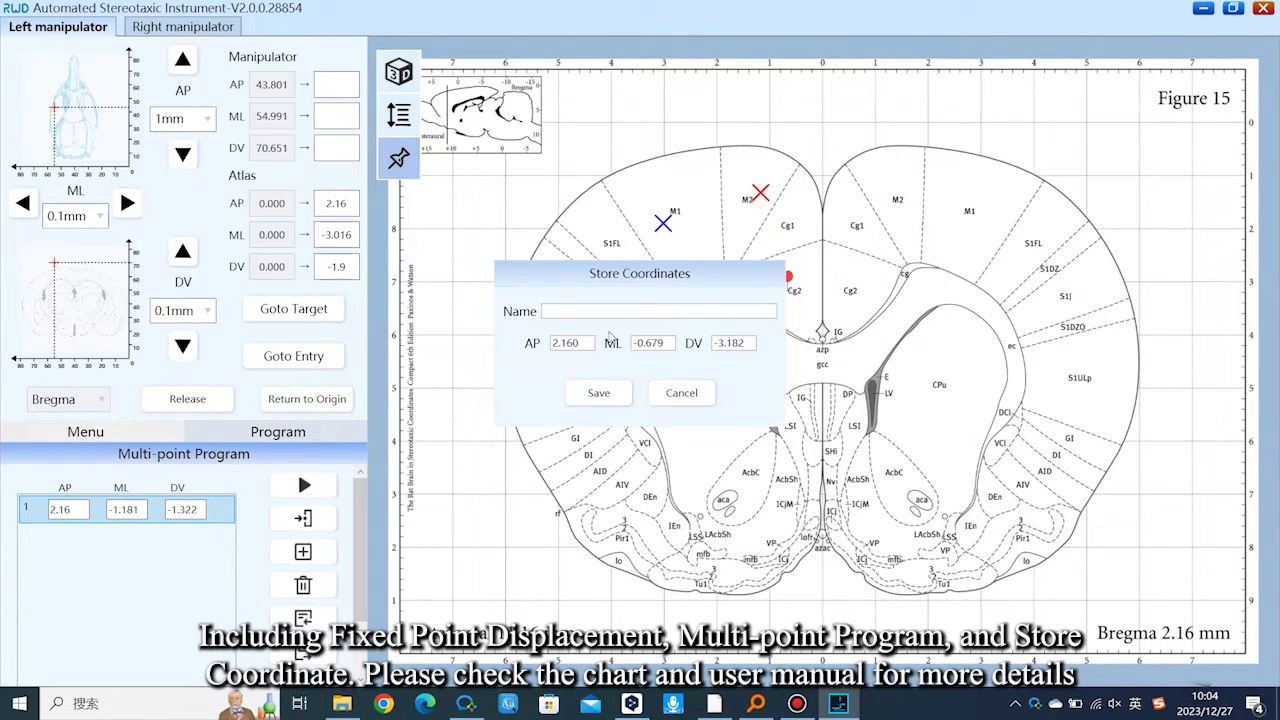
text(a)
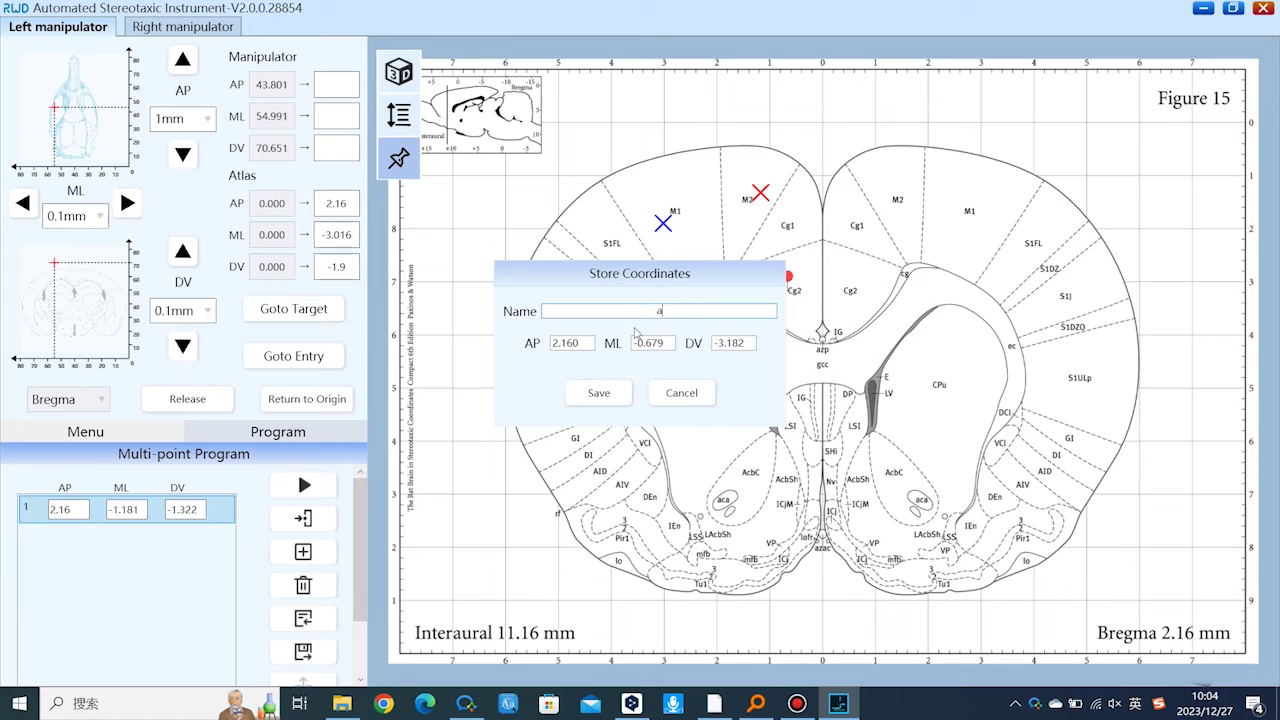
click(593, 393)
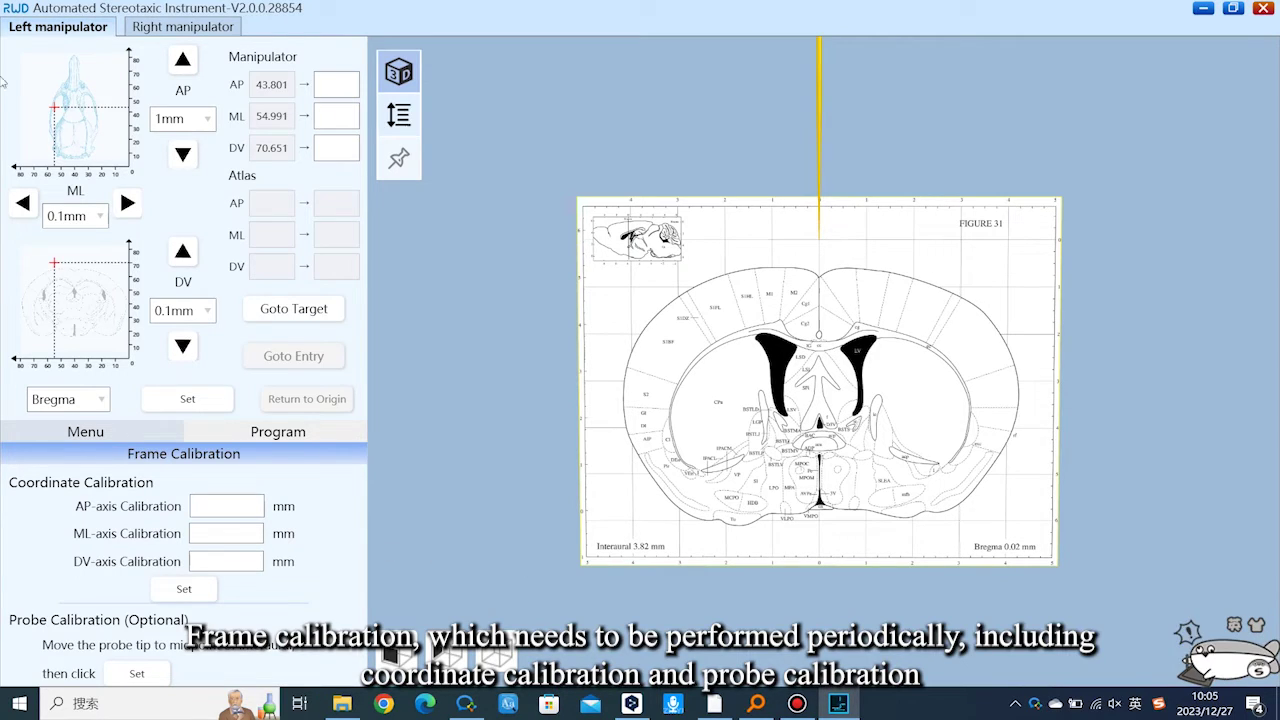
- Calibrate the AP, ML and DV axes to 40 mm each and set the probe calibration at the ear bar midpoint
click(247, 508)
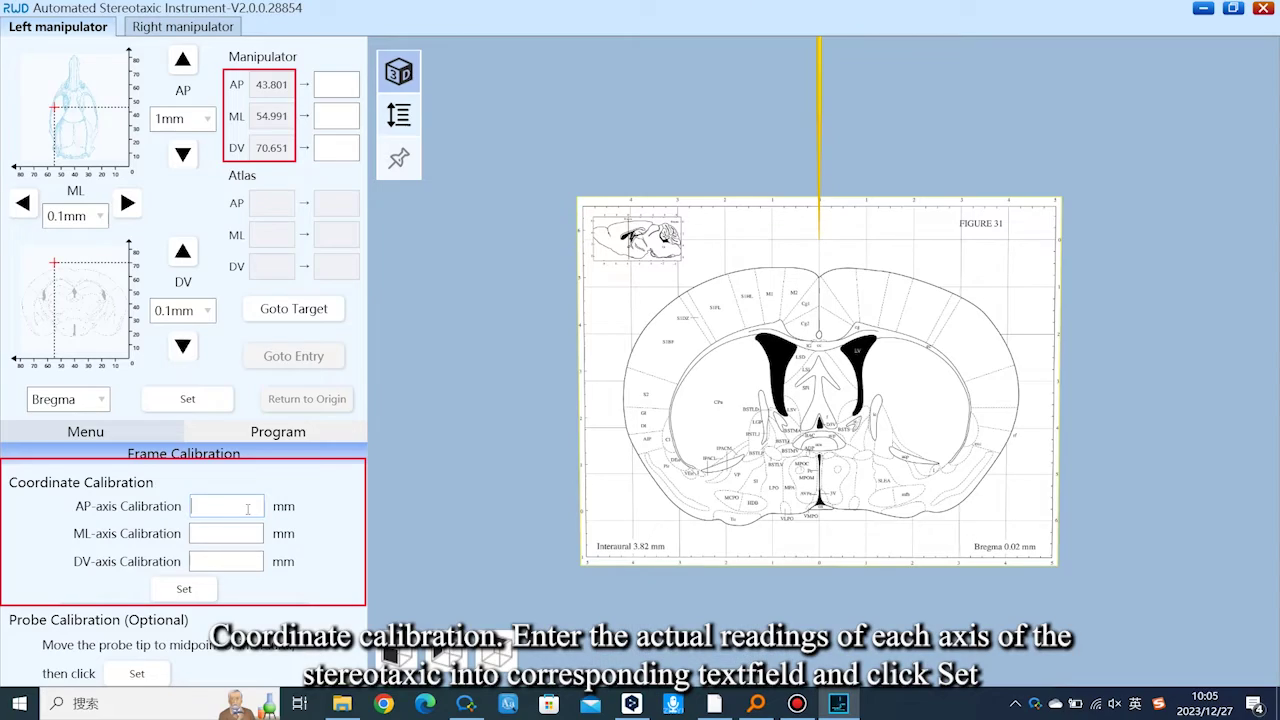
text(40)
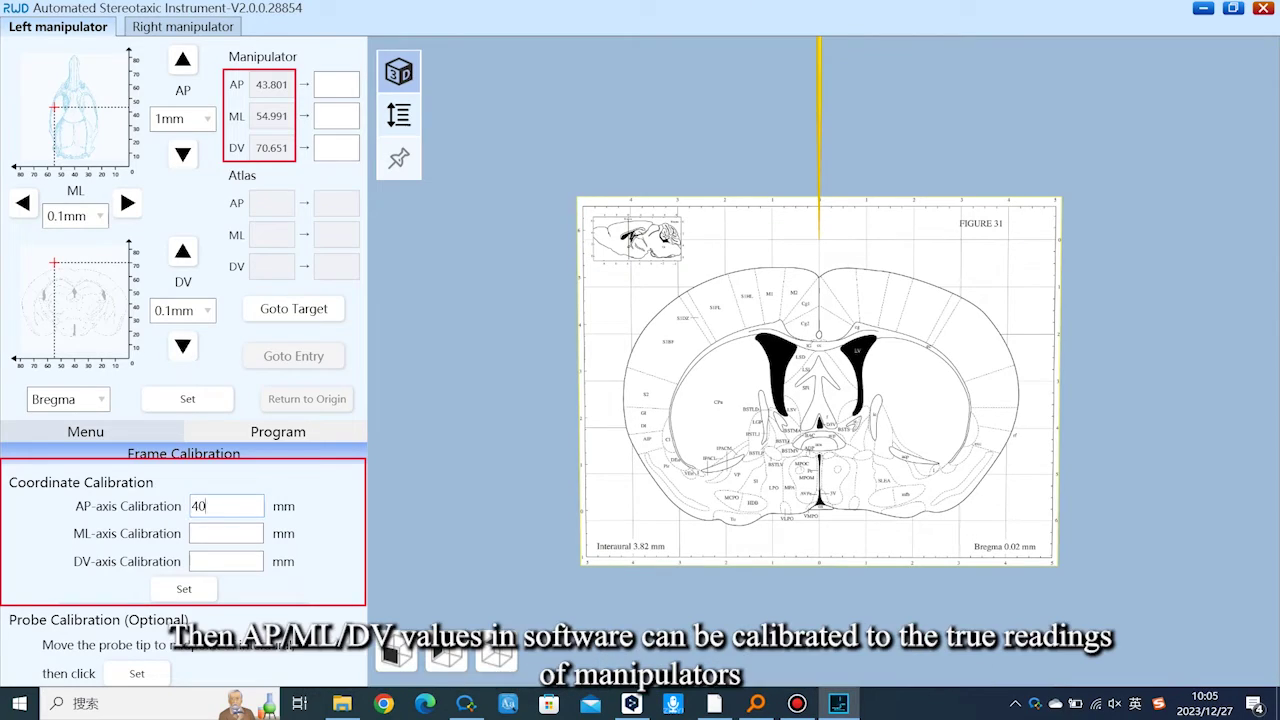
click(218, 527)
text(40)
click(200, 560)
text(40)
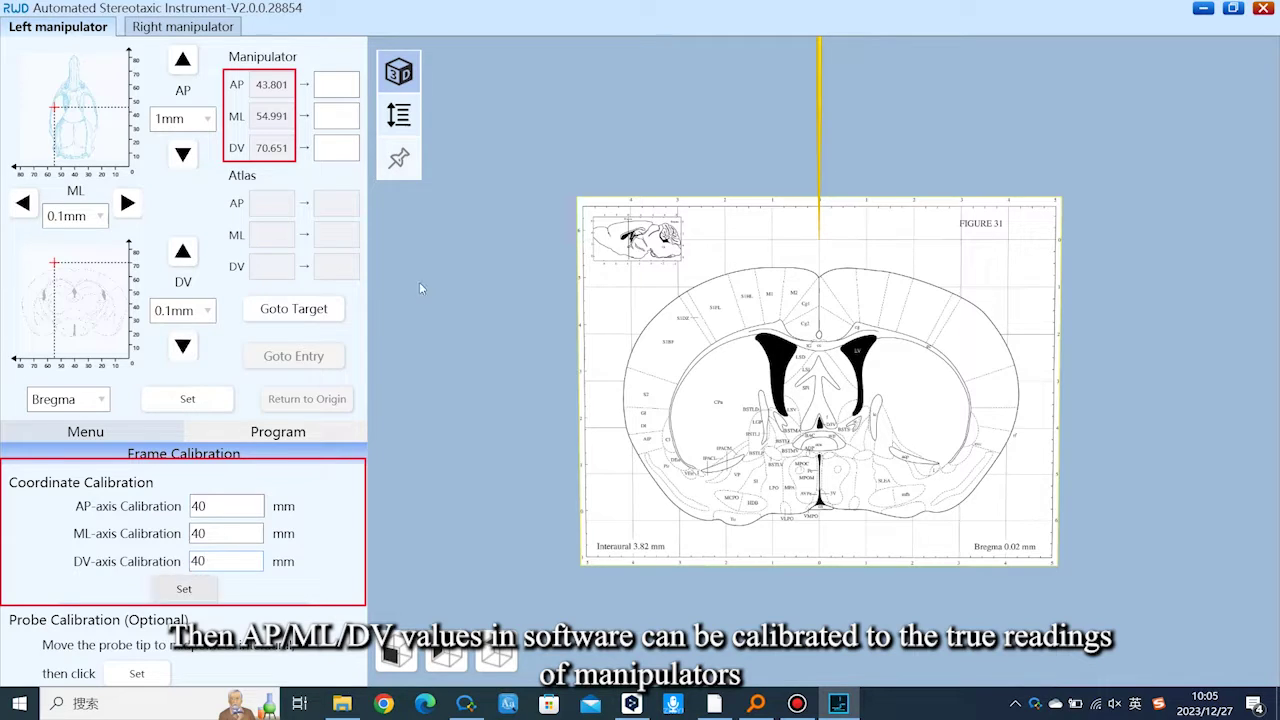
click(190, 589)
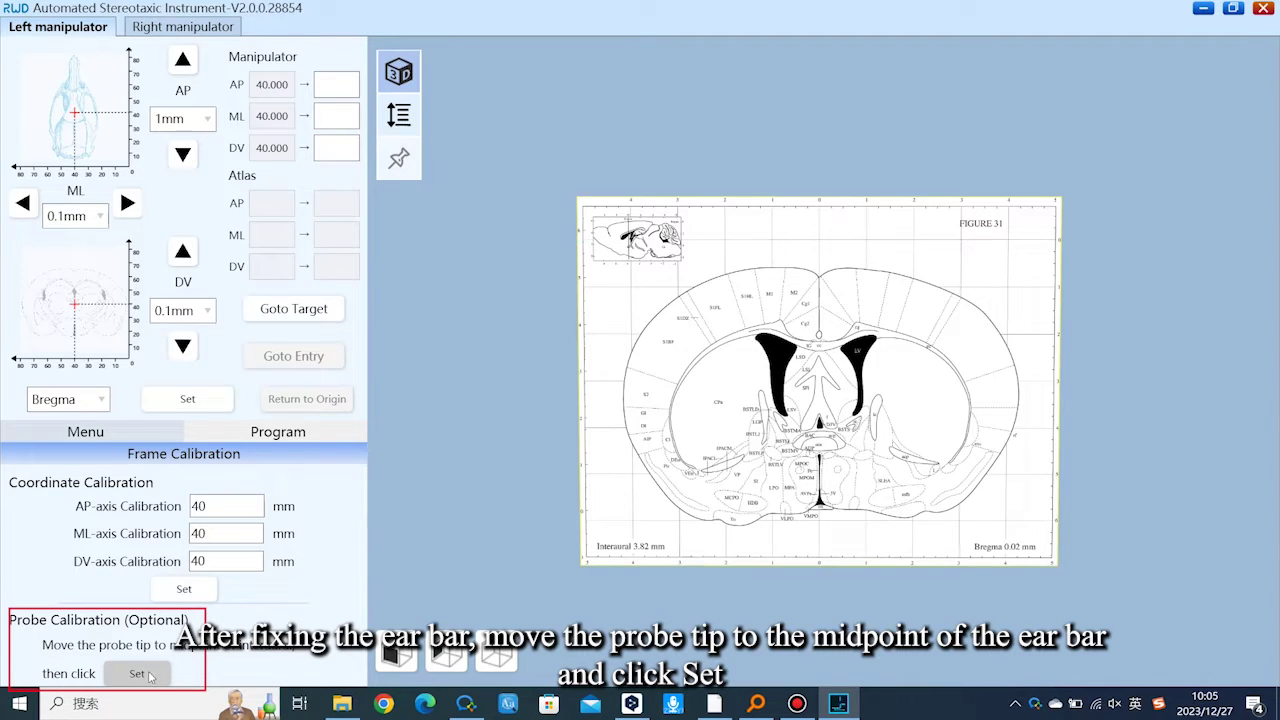
click(149, 676)
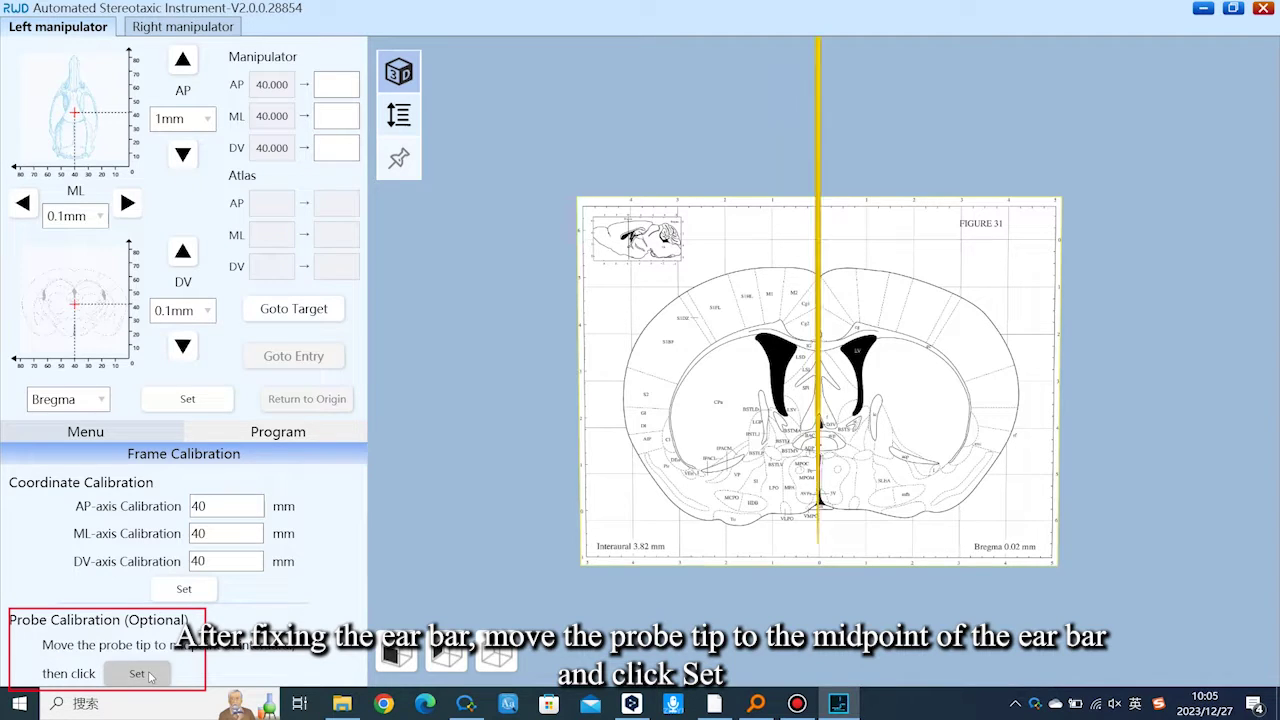
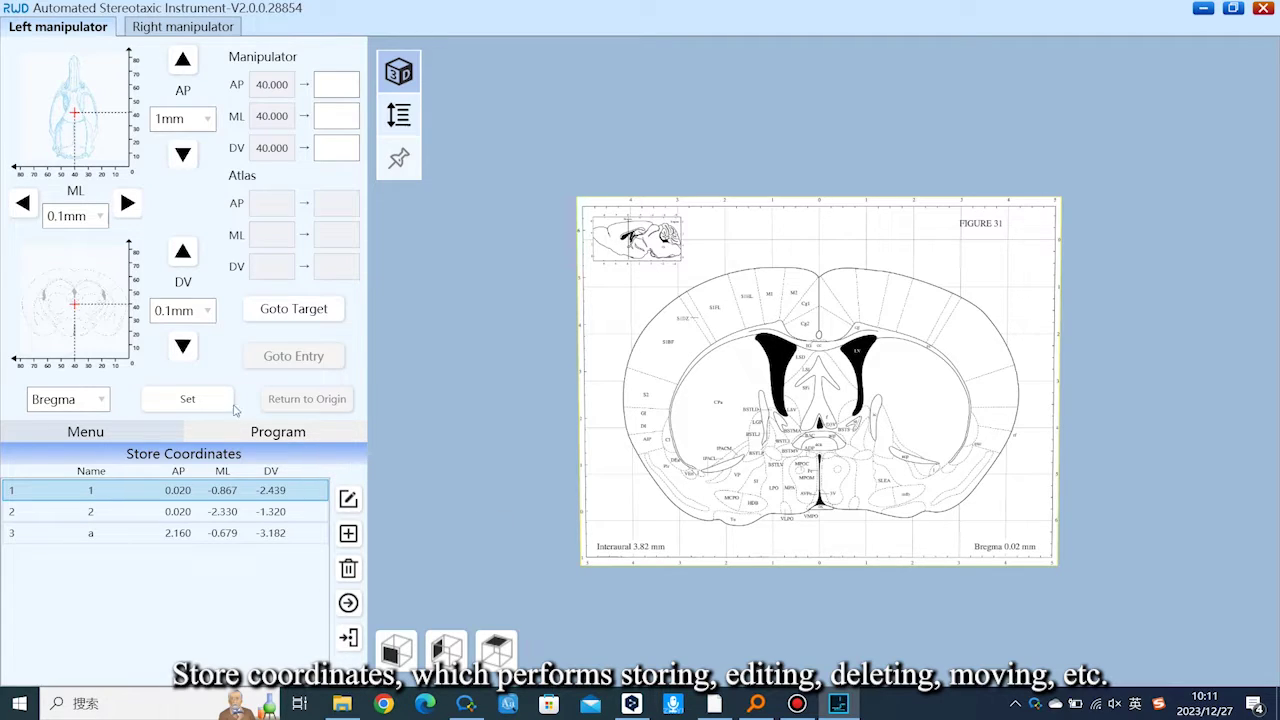
- Set the current manipulator position as the Bregma origin
click(187, 399)
click(348, 498)
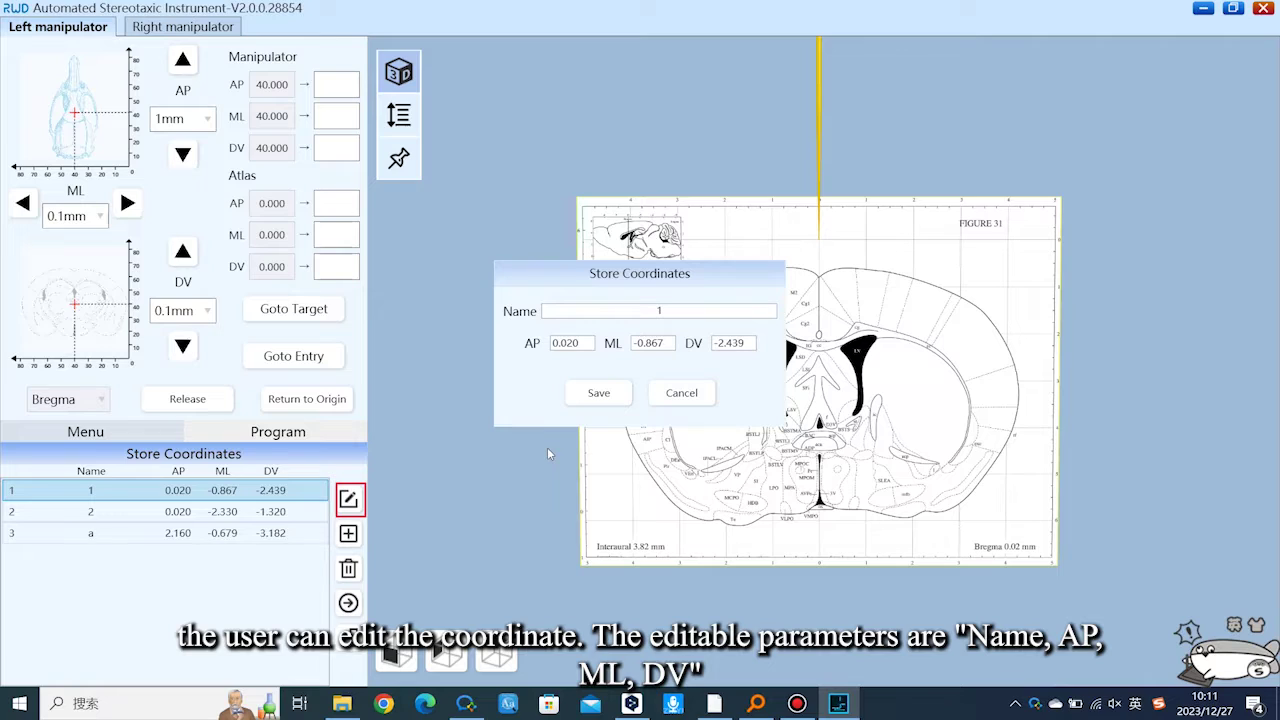
click(681, 392)
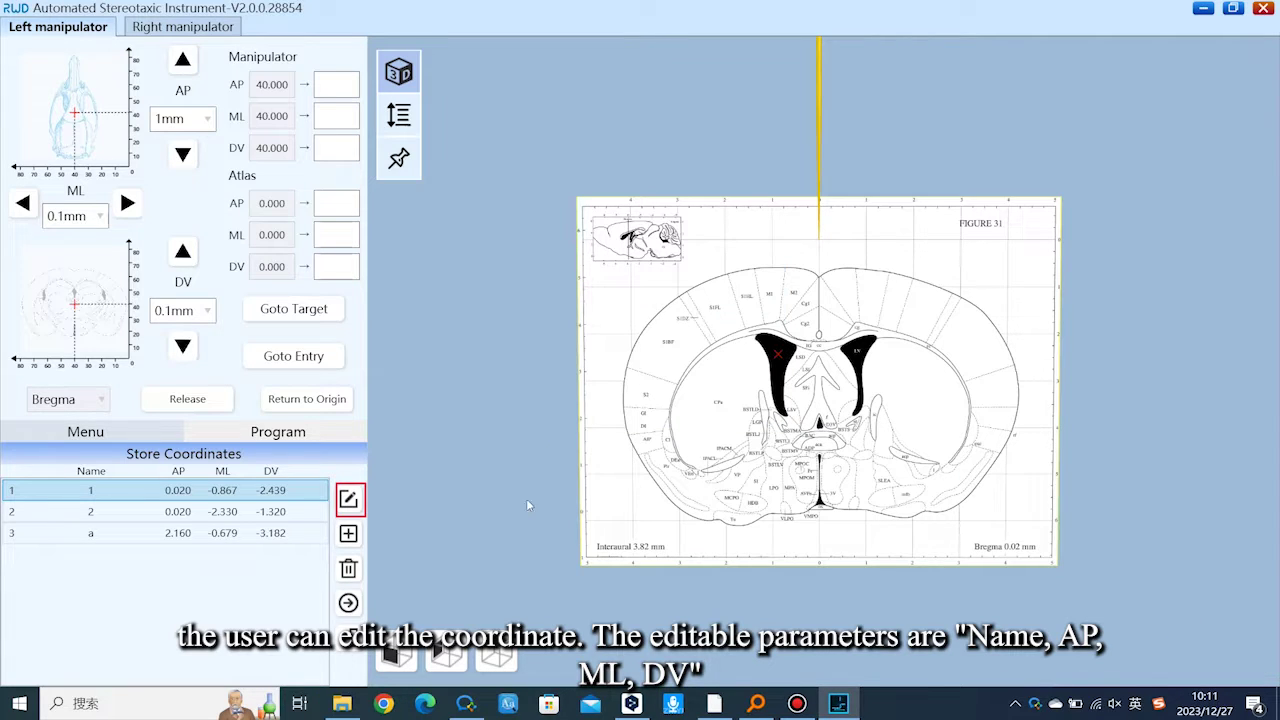
click(348, 532)
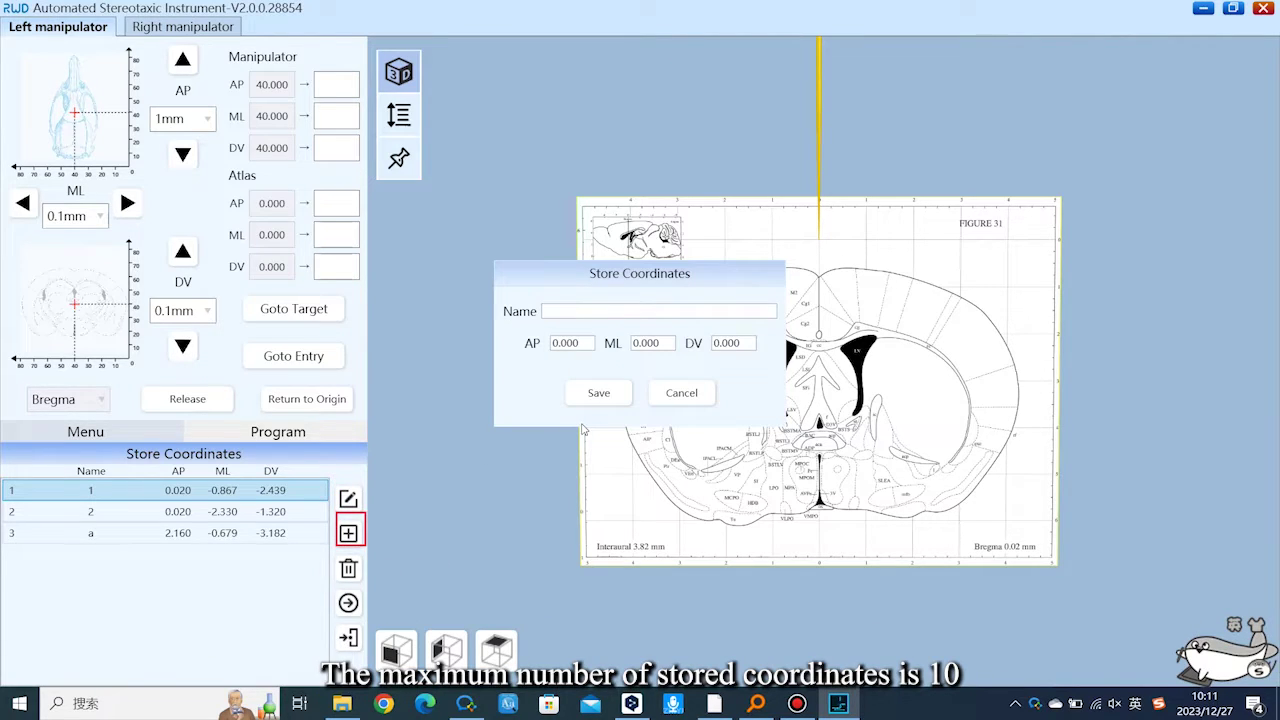
click(681, 392)
click(355, 569)
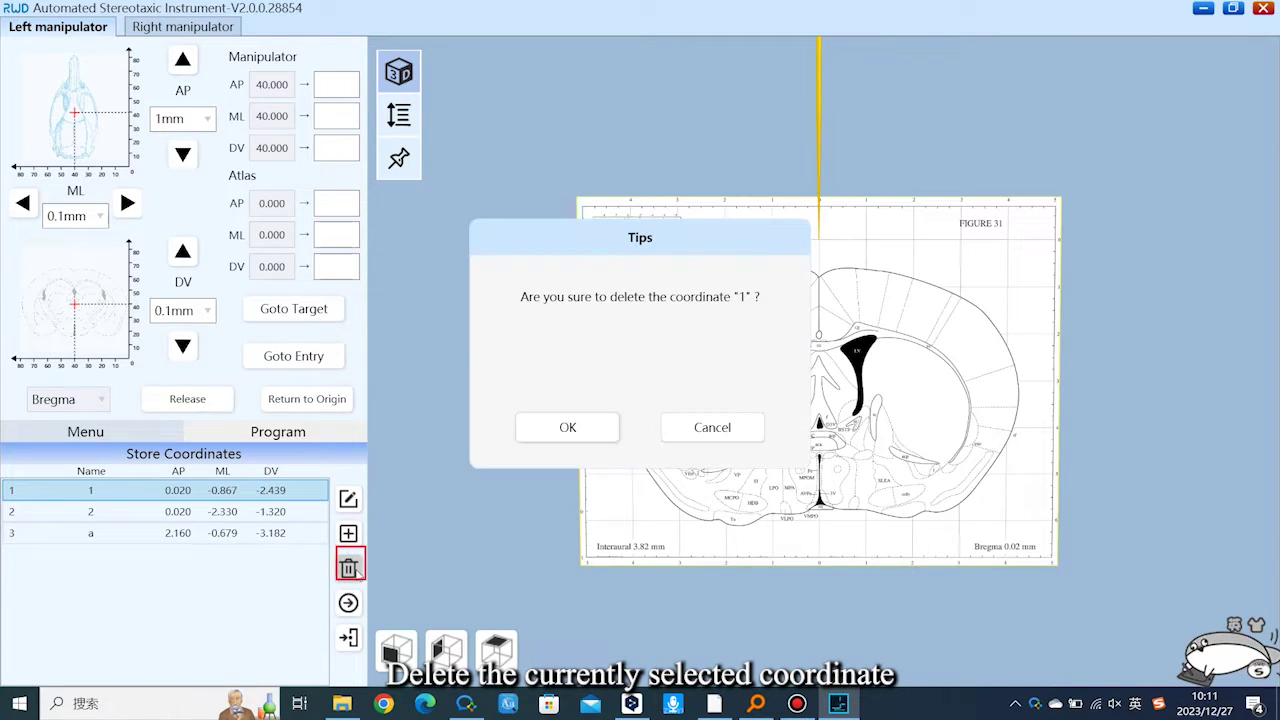
click(745, 424)
- Move the probe to stored coordinate 1, and from there to the entry point of stored coordinate 2
click(348, 603)
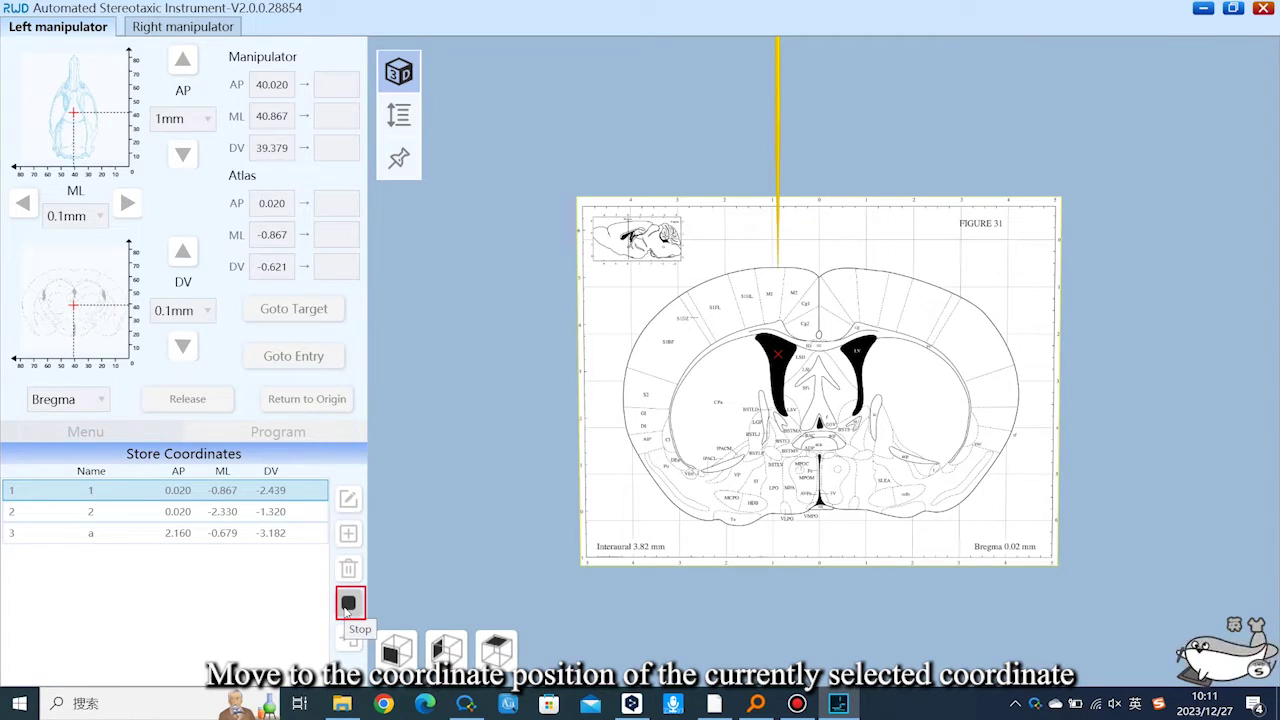
click(280, 511)
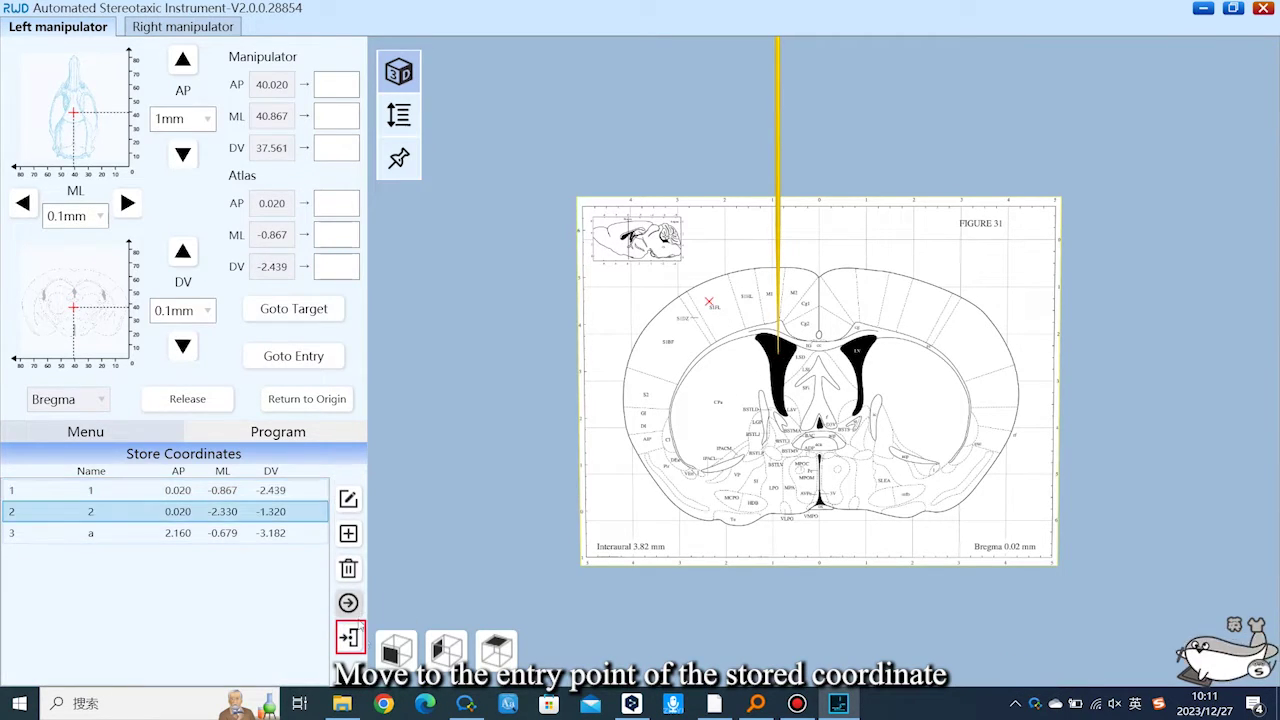
click(349, 637)
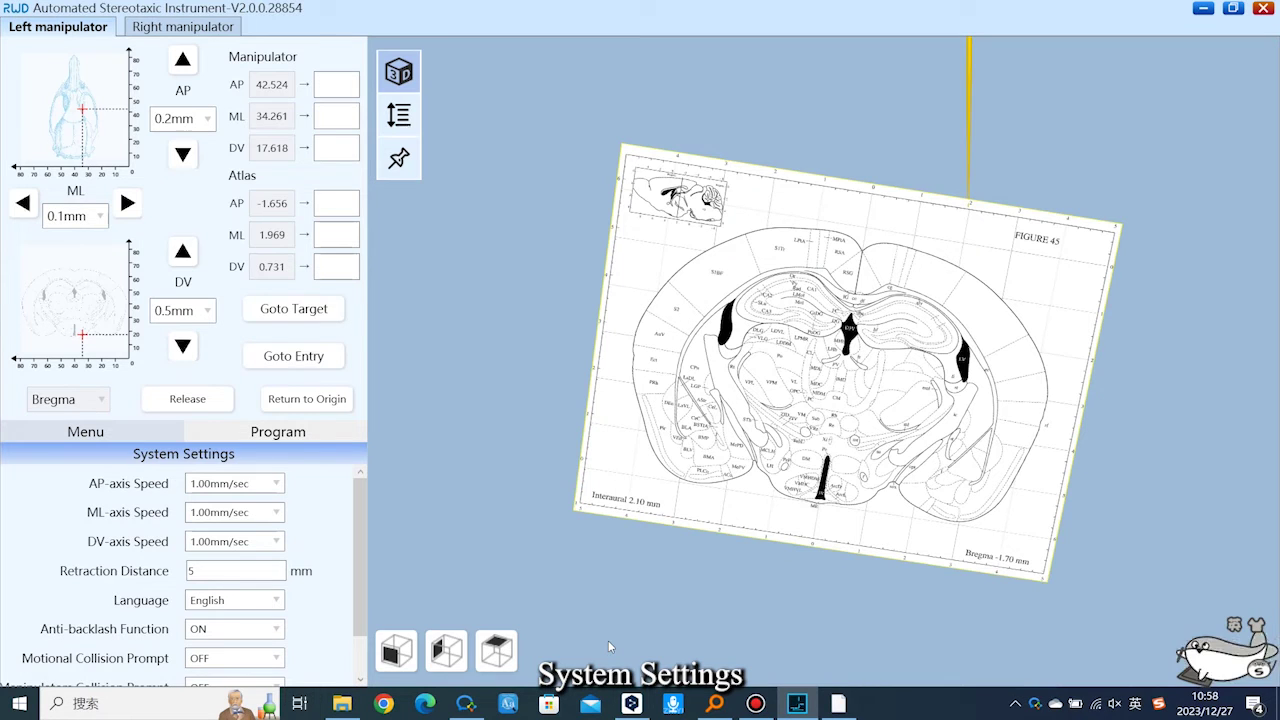
- Set the DV-axis speed to 0.20mm/sec in the system settings
click(268, 488)
click(268, 490)
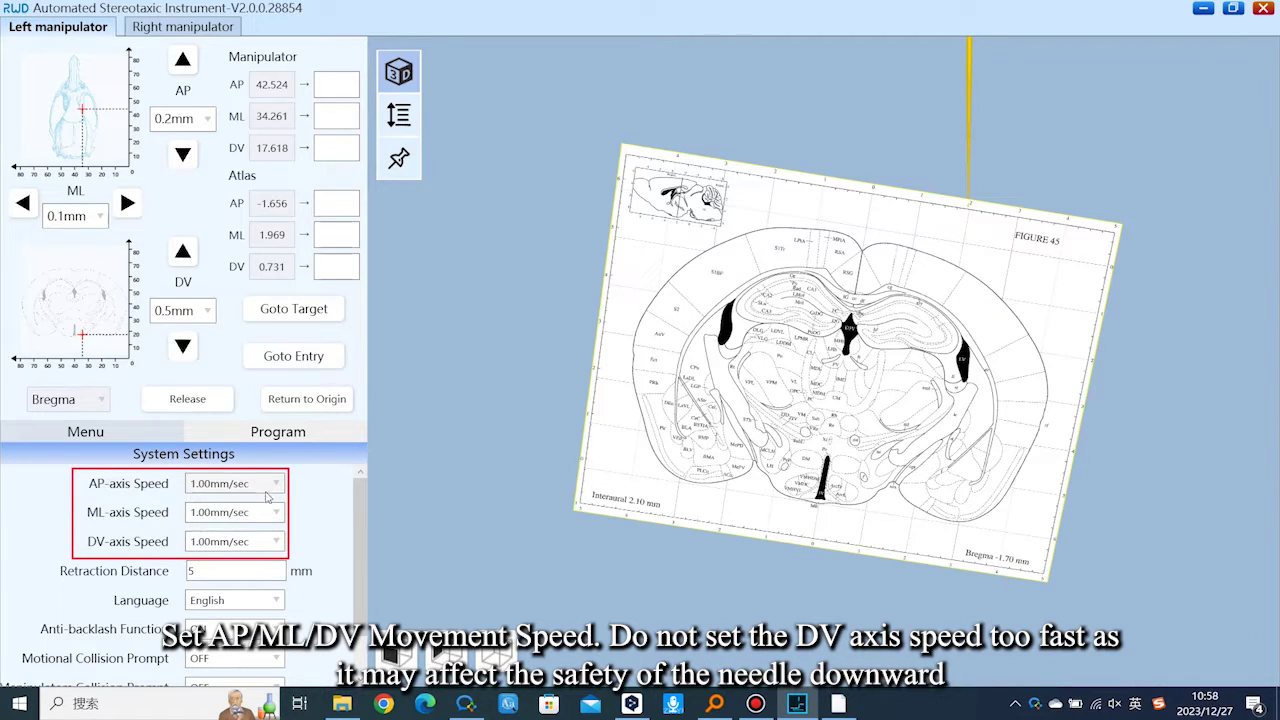
click(262, 541)
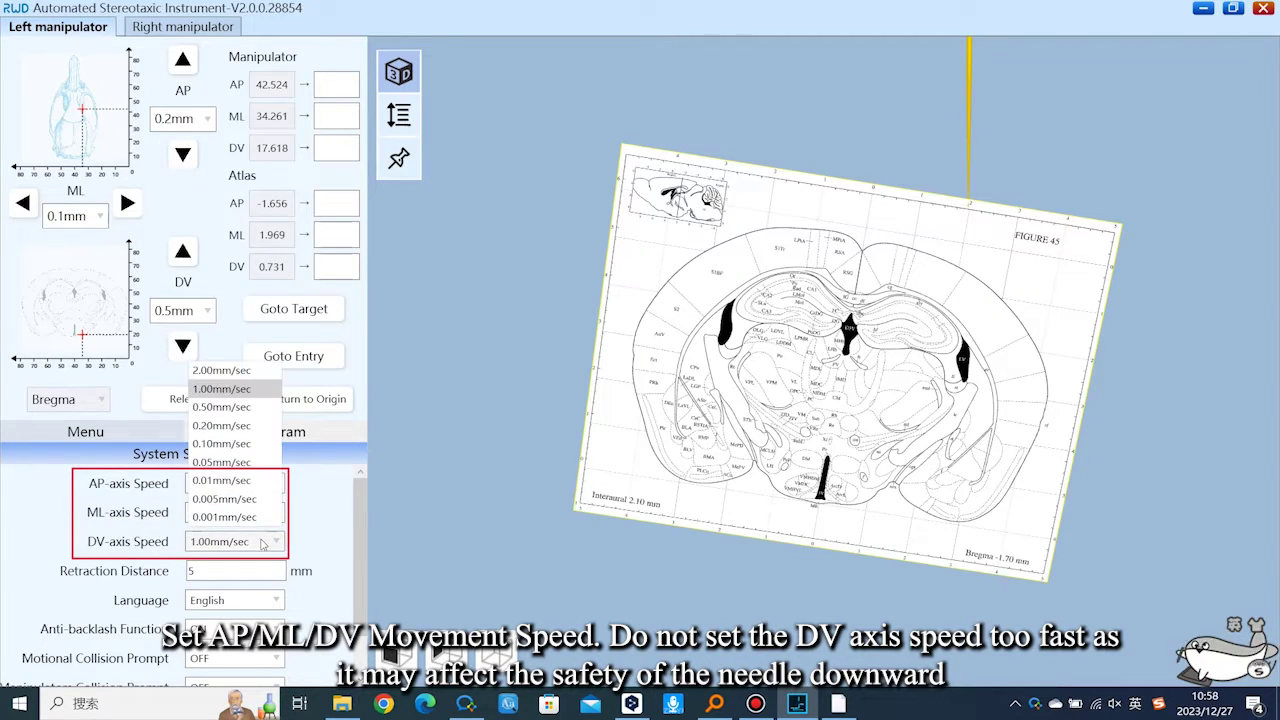
click(222, 425)
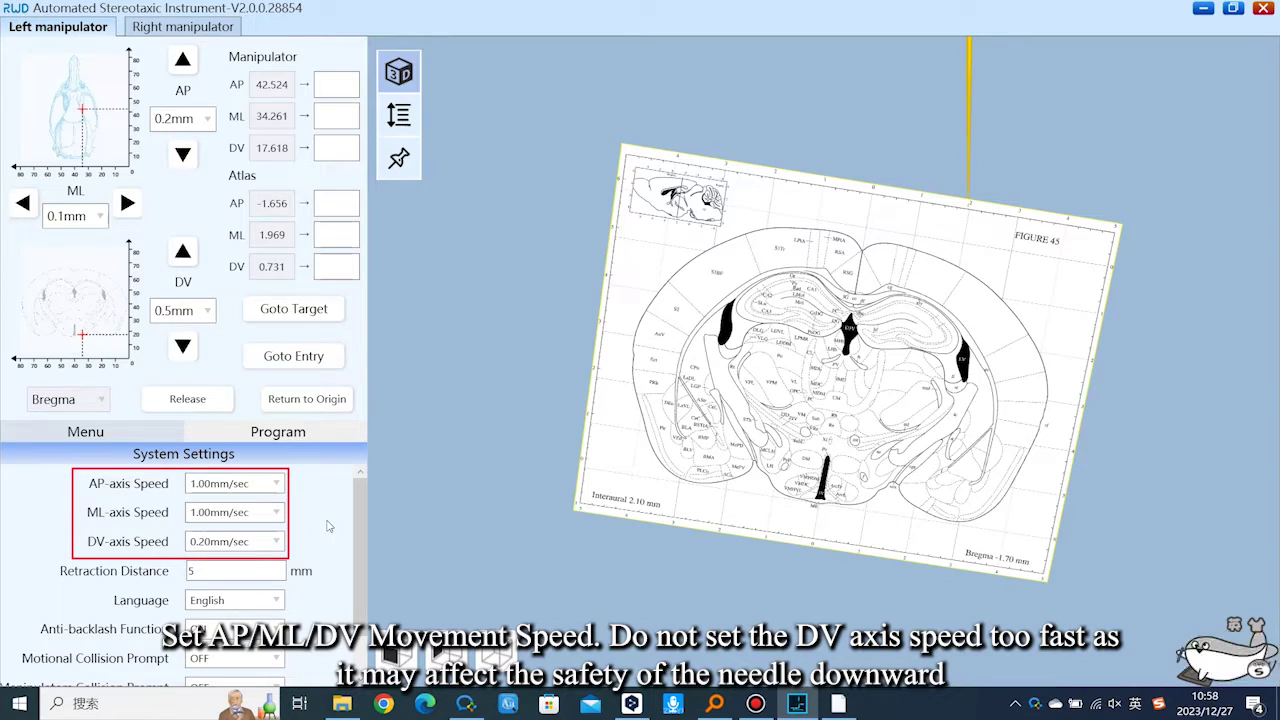
- Examine the retraction distance value and the options of the anti-backlash function in the system settings
drag(355, 516, 355, 620)
drag(229, 519, 160, 524)
click(206, 521)
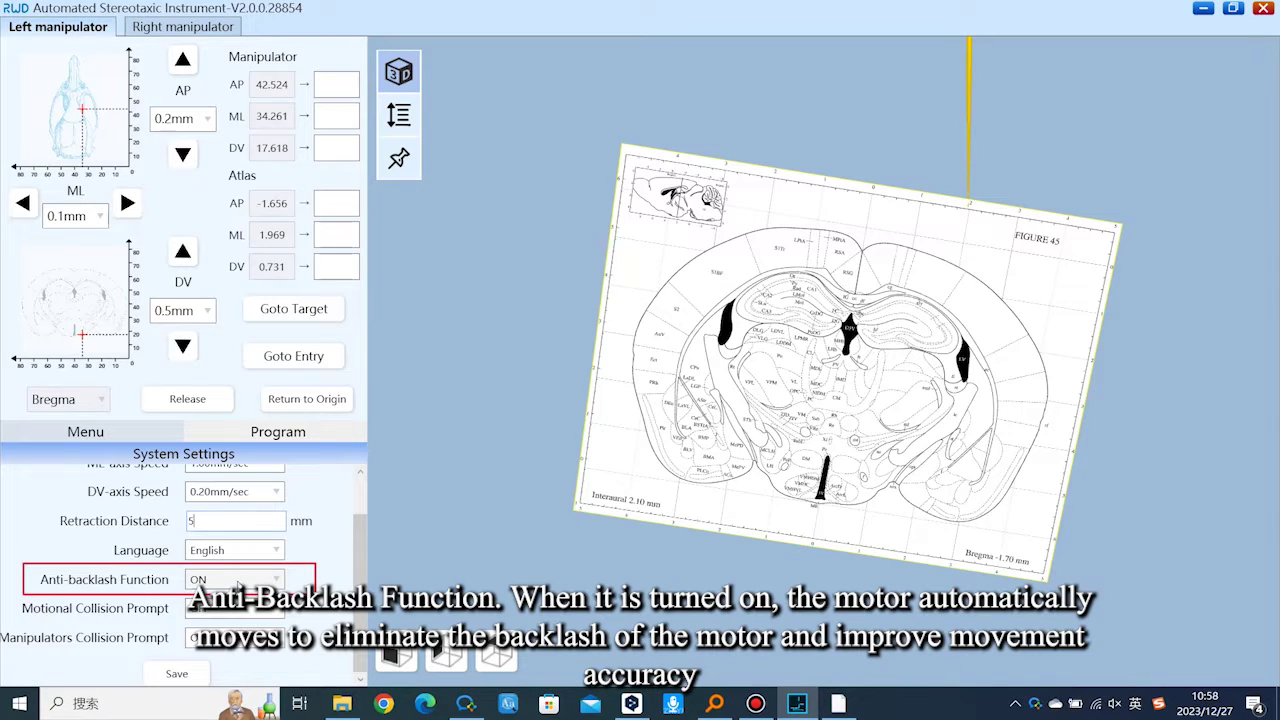
click(235, 579)
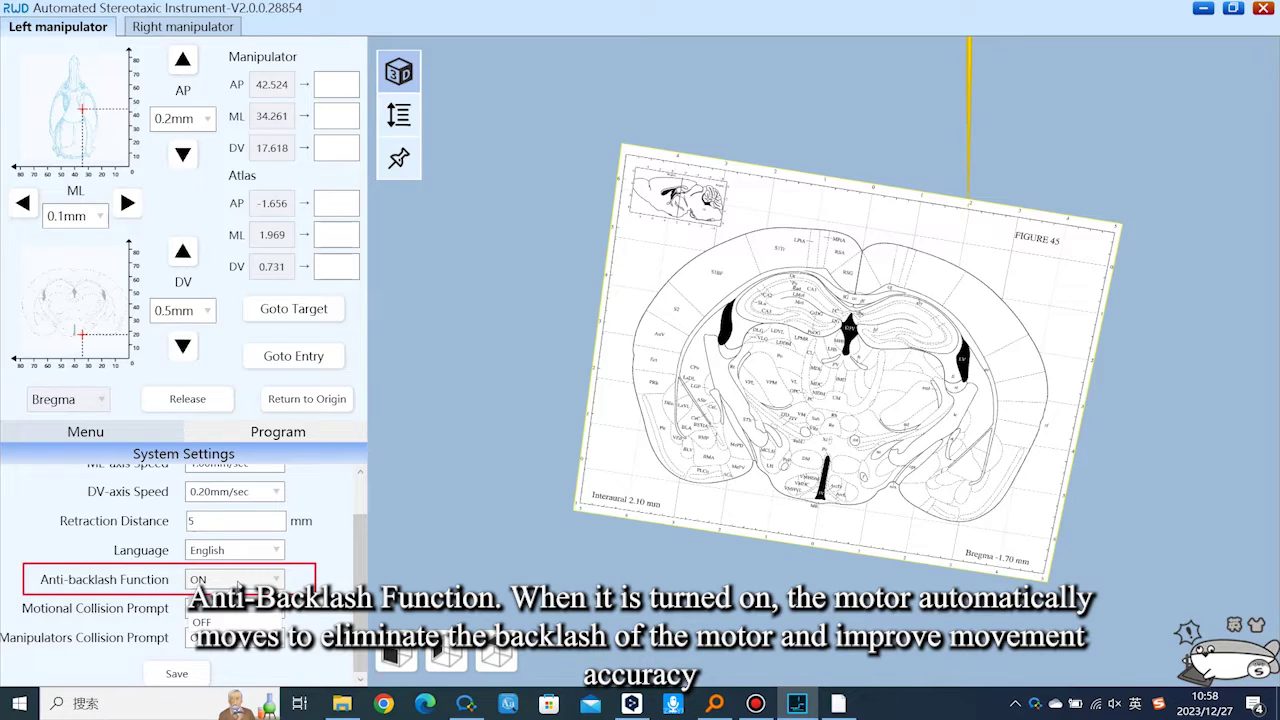
click(237, 610)
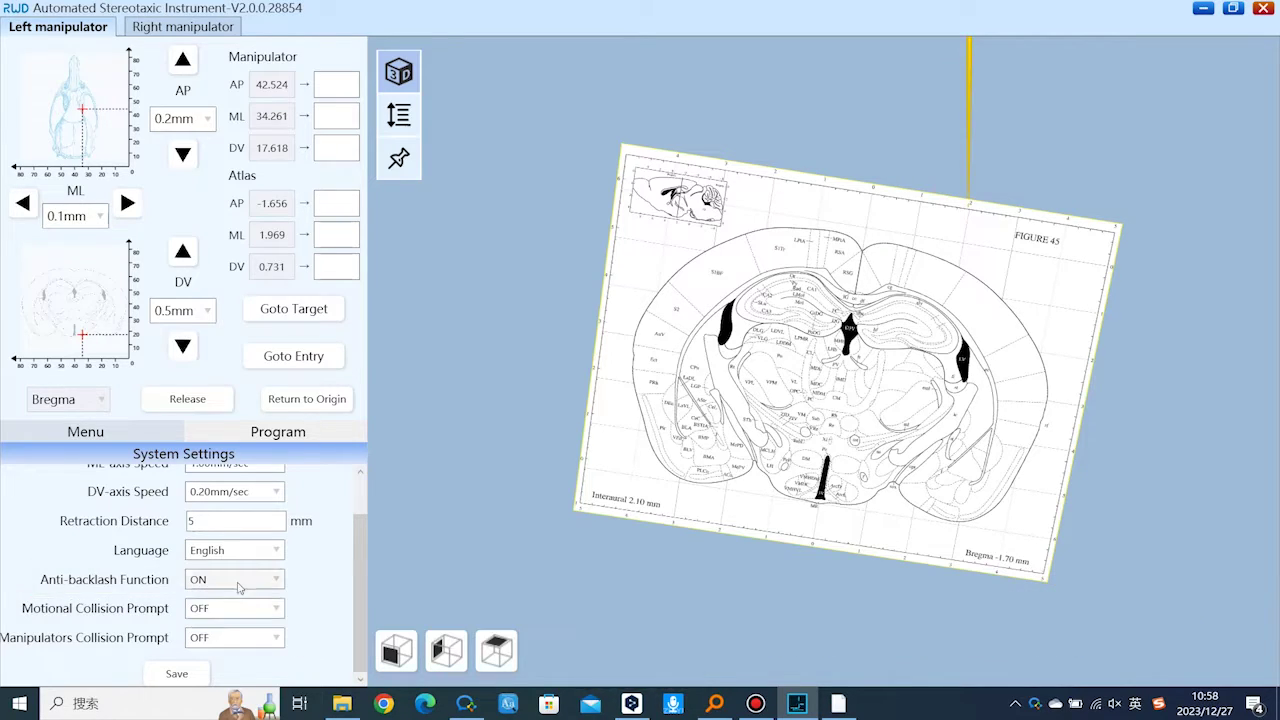
- Turn on both the motional collision prompt and the manipulators collision prompt
click(236, 615)
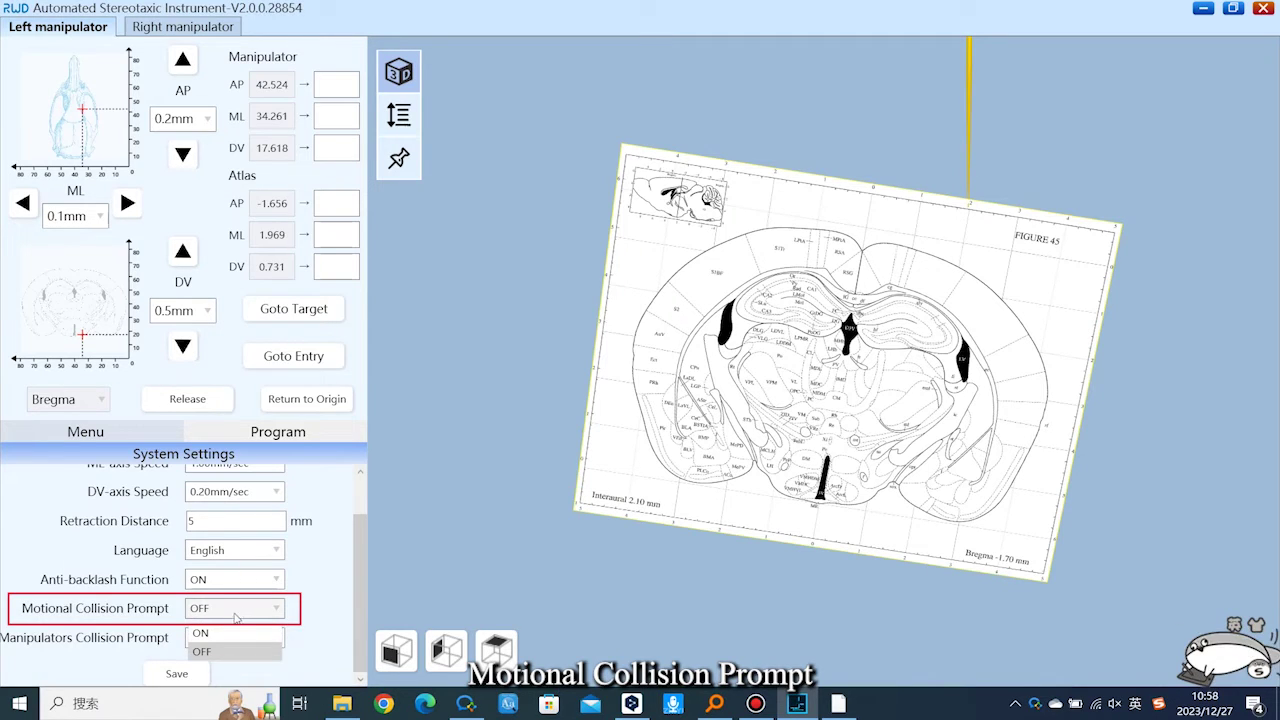
click(234, 637)
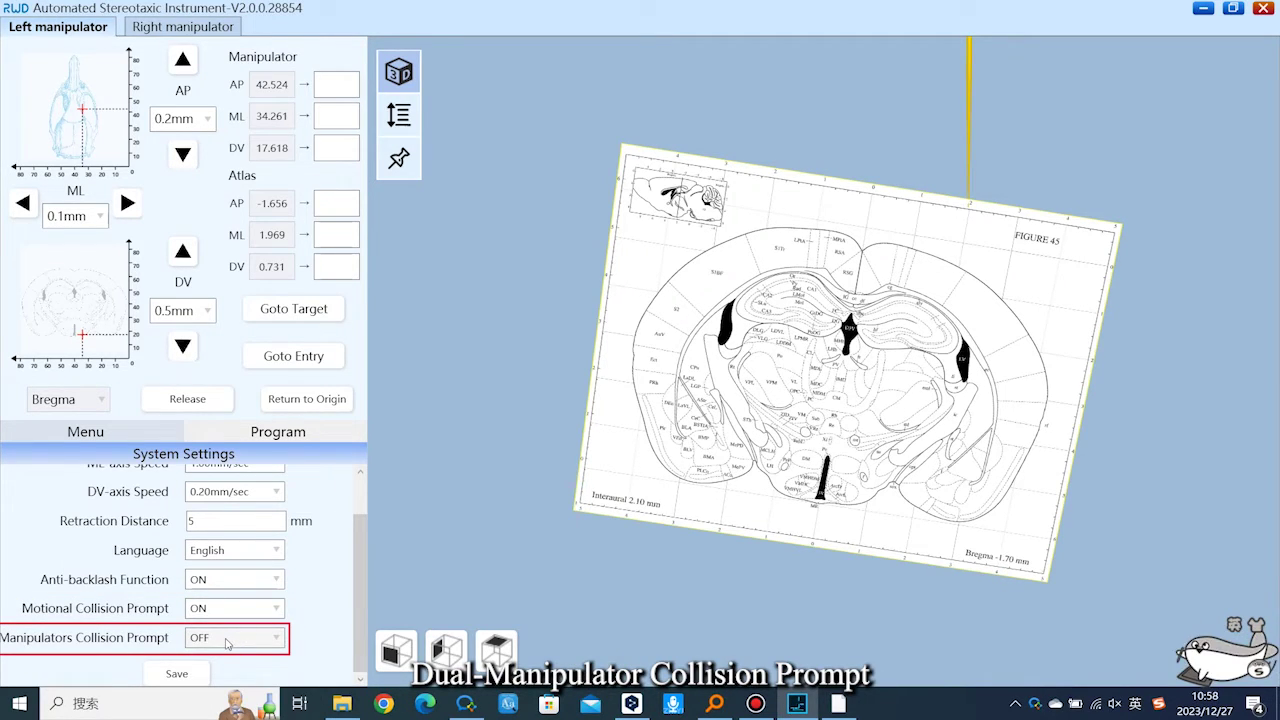
click(234, 638)
click(226, 663)
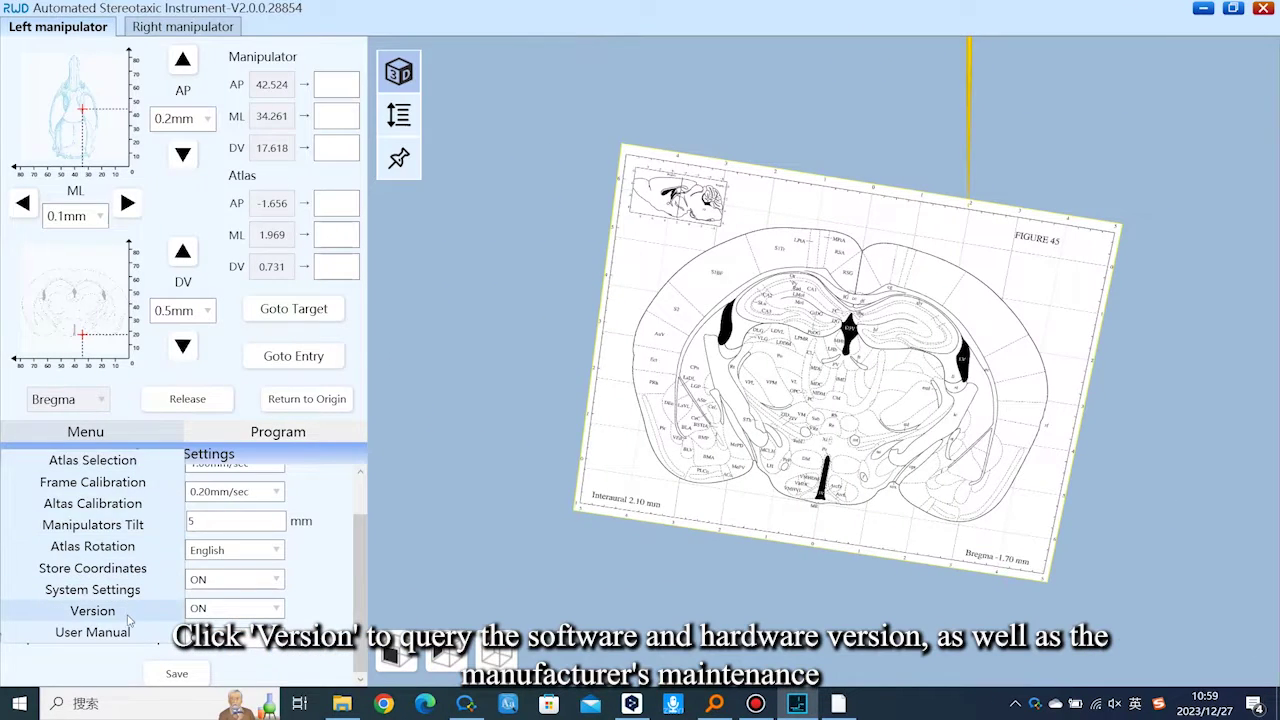
- Check the software and hardware version information, and open the user manual PDF to look through it
click(127, 617)
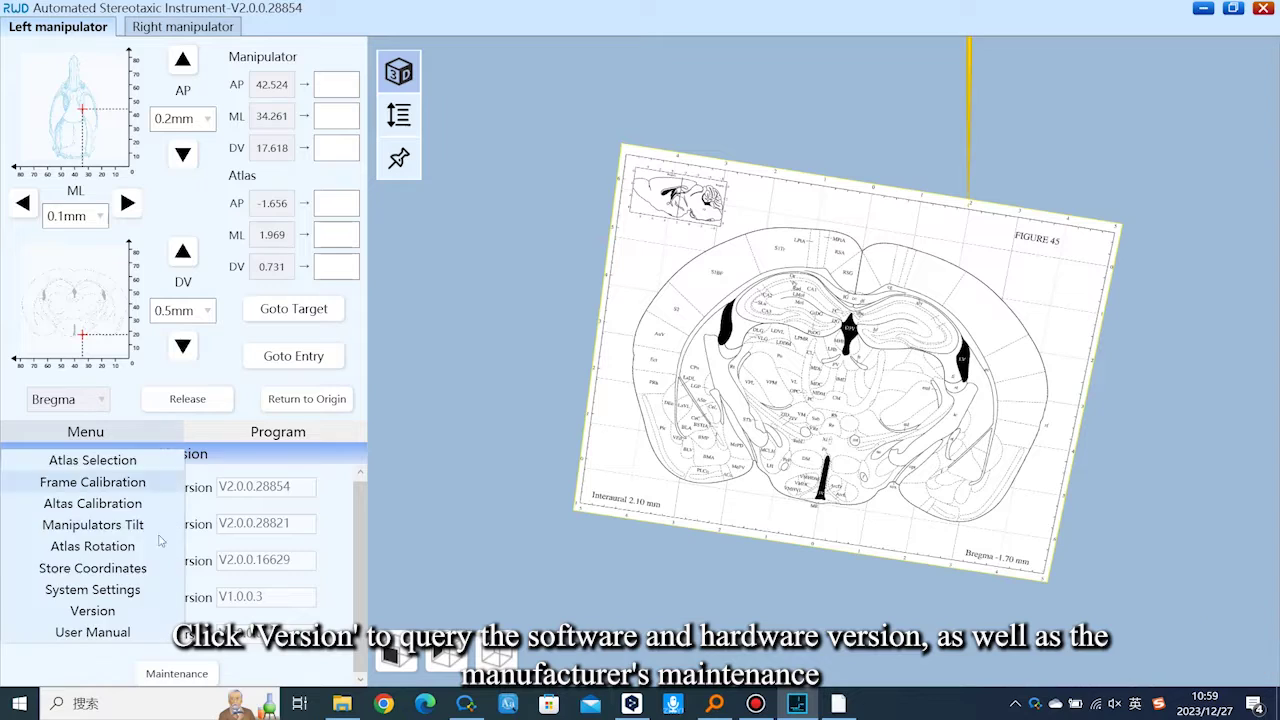
click(152, 632)
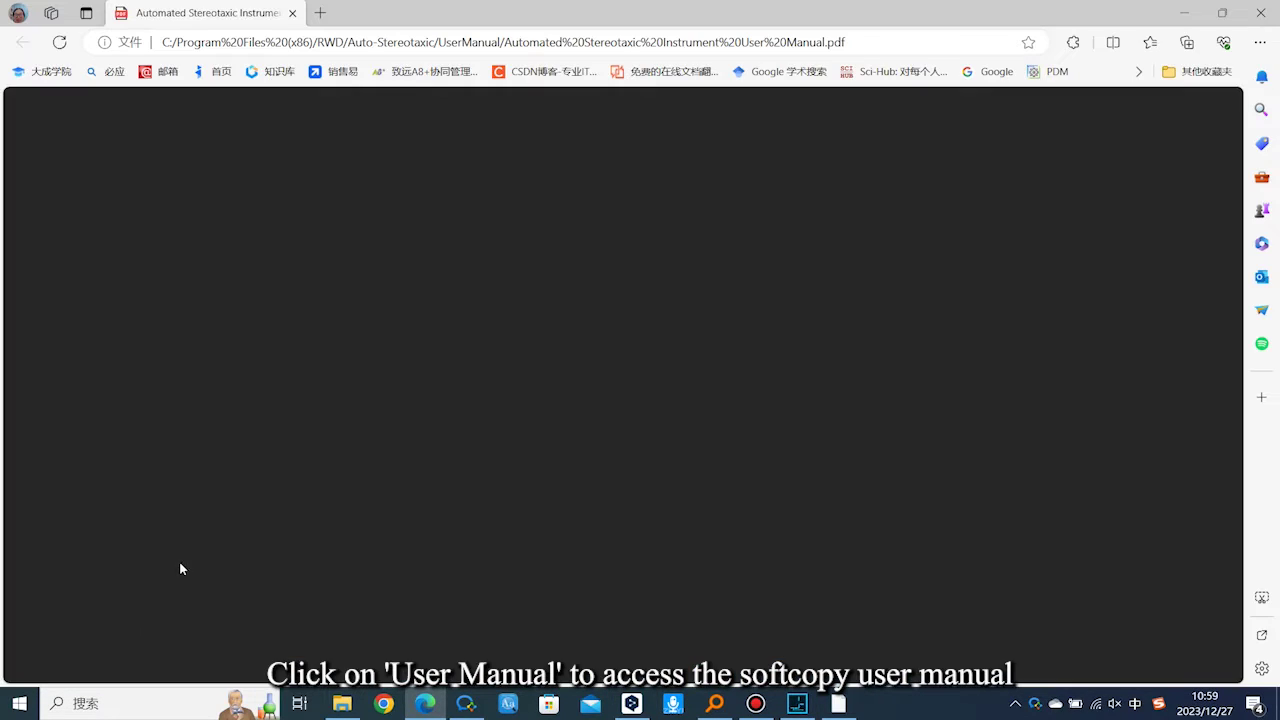
scroll(463, 404, down, 3)
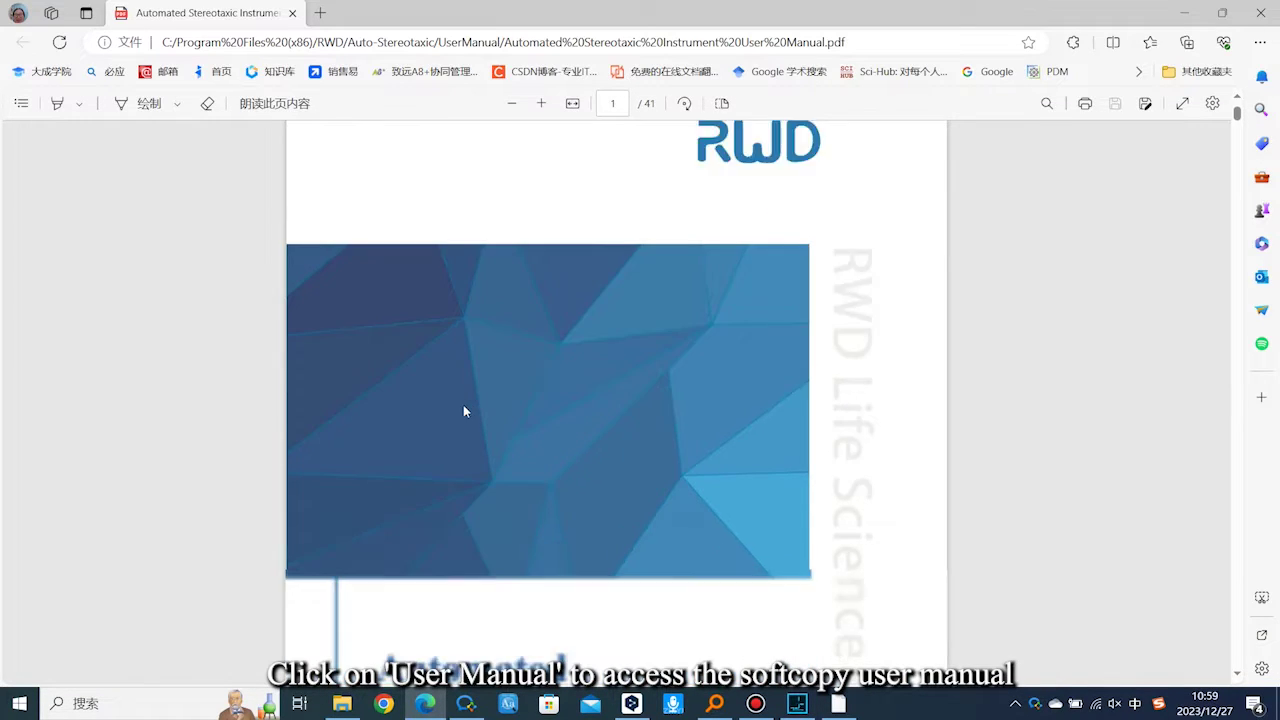
- Open the Skull Window Program, review the round window parameters and switch the window shape to Square
click(280, 432)
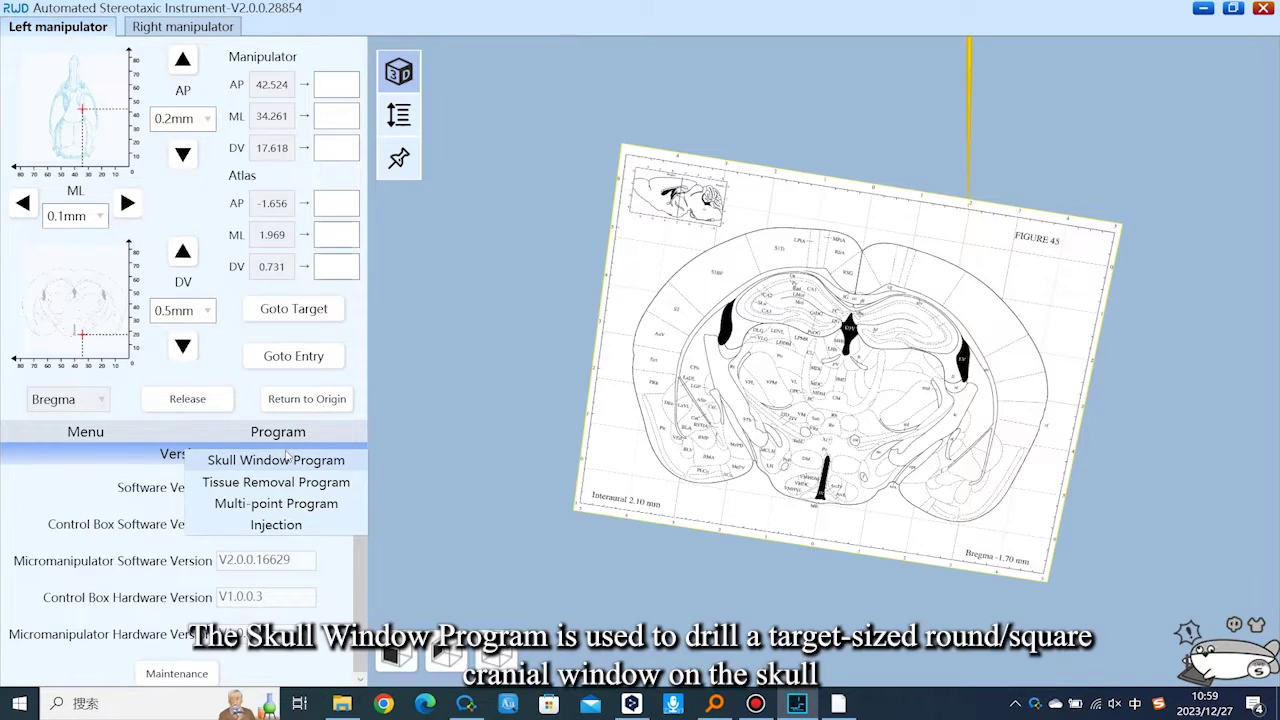
click(287, 456)
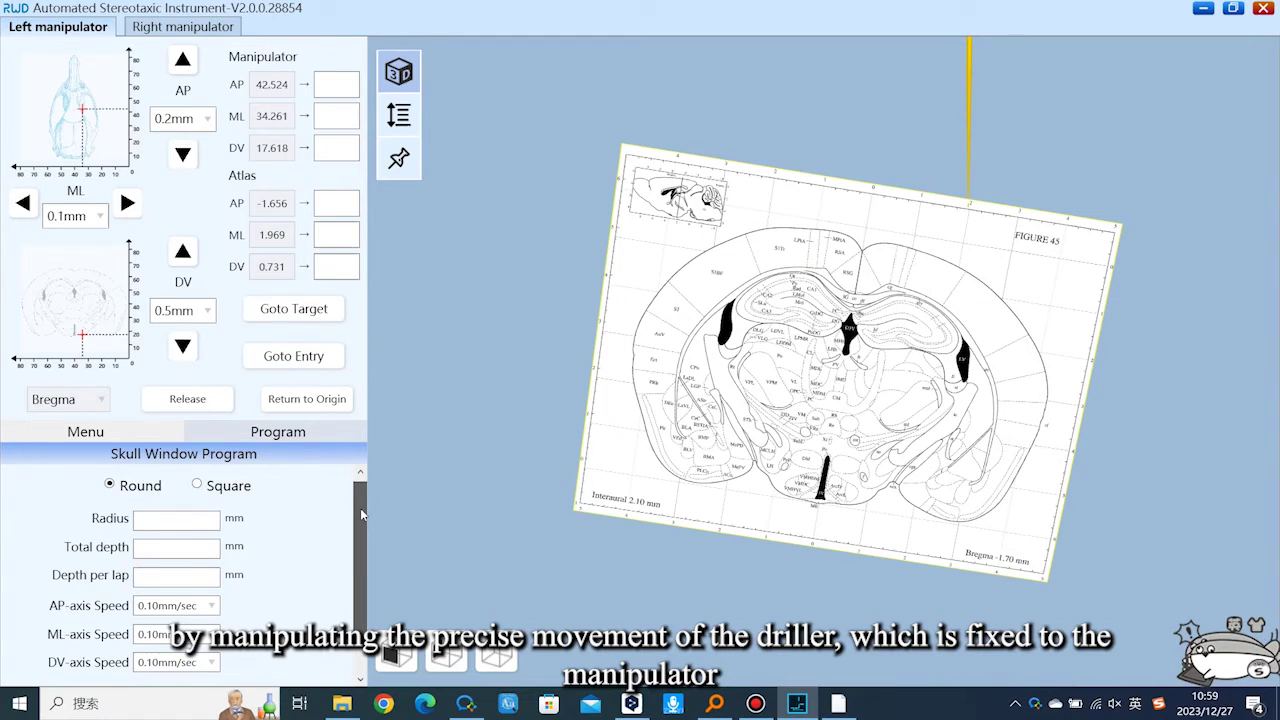
drag(361, 512, 361, 566)
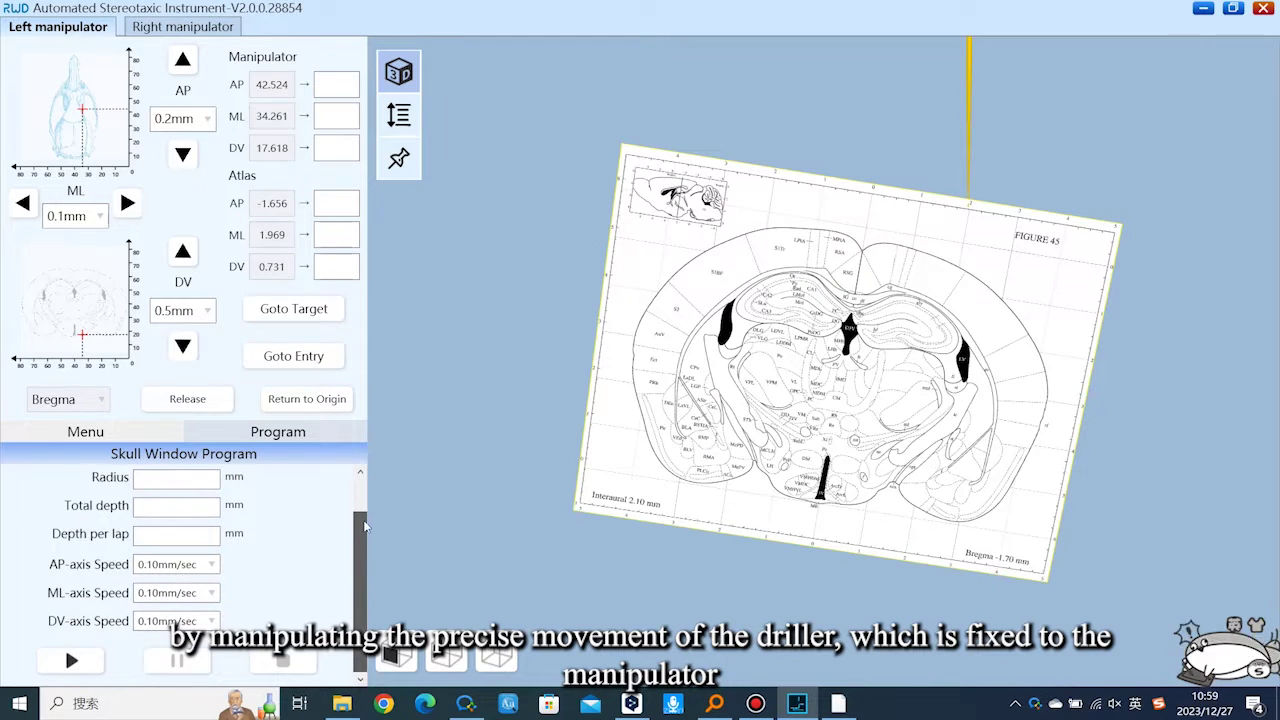
scroll(362, 560, up, 2)
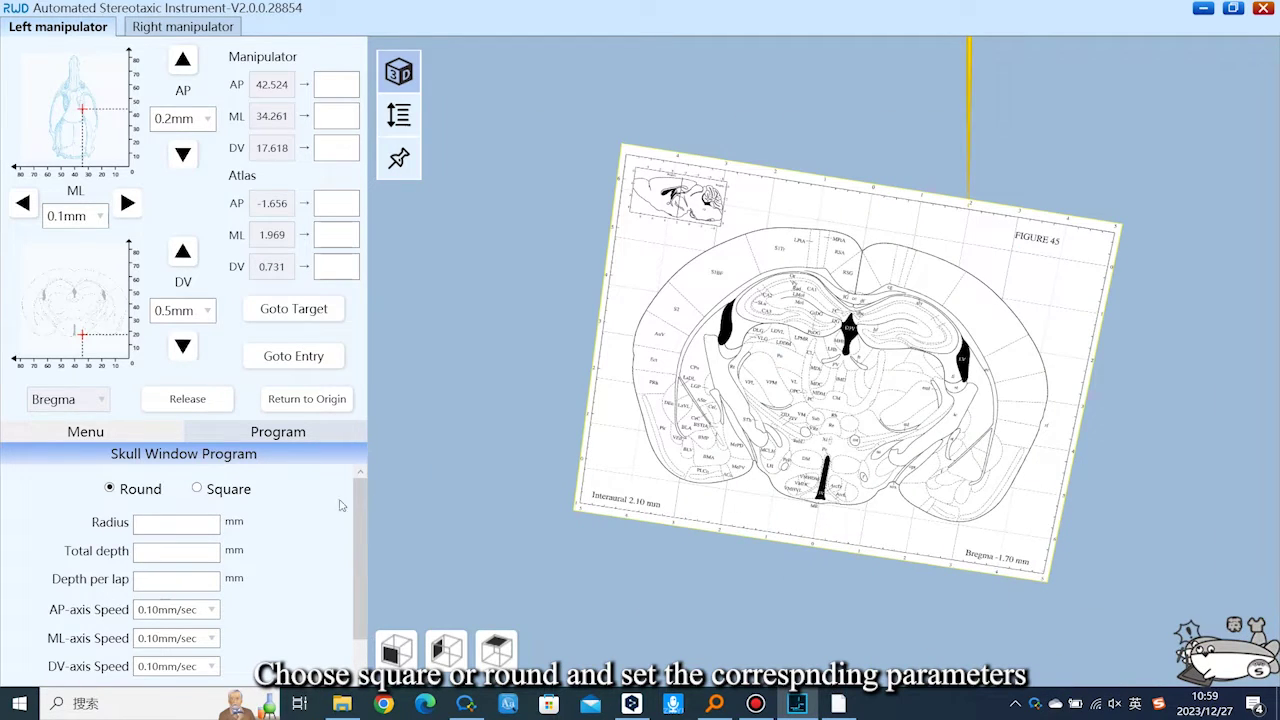
click(198, 490)
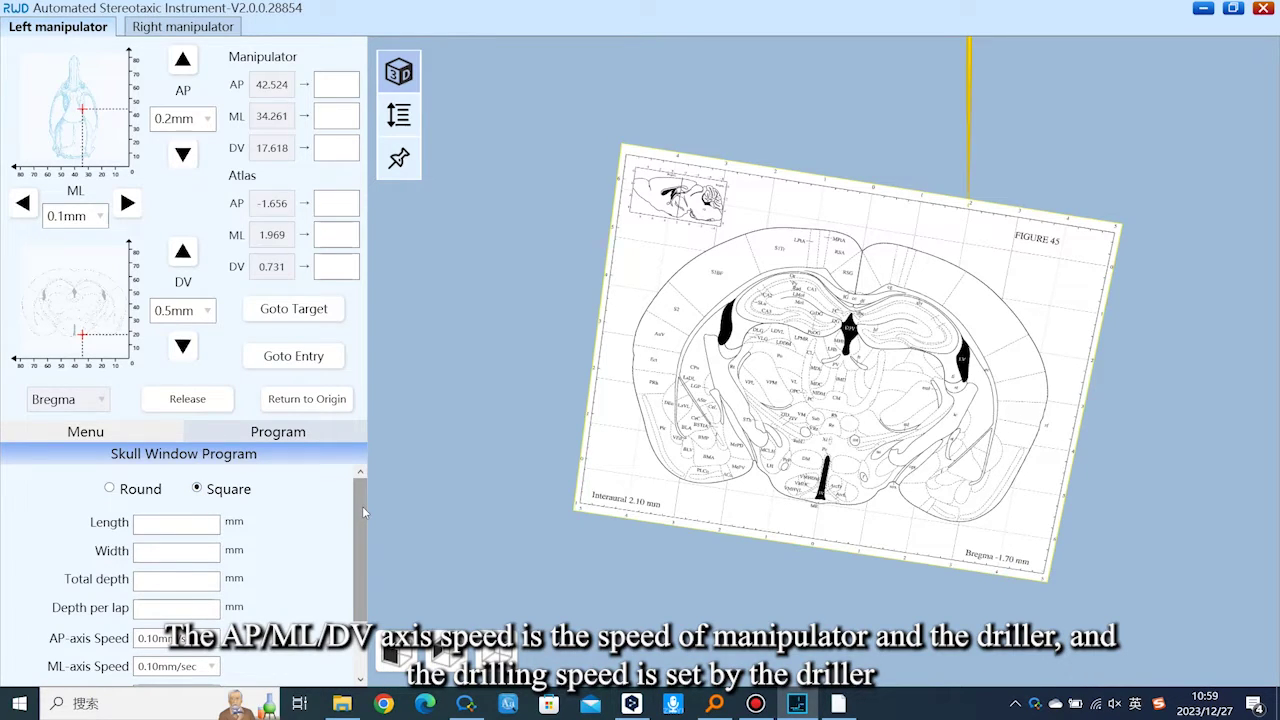
drag(362, 506, 371, 597)
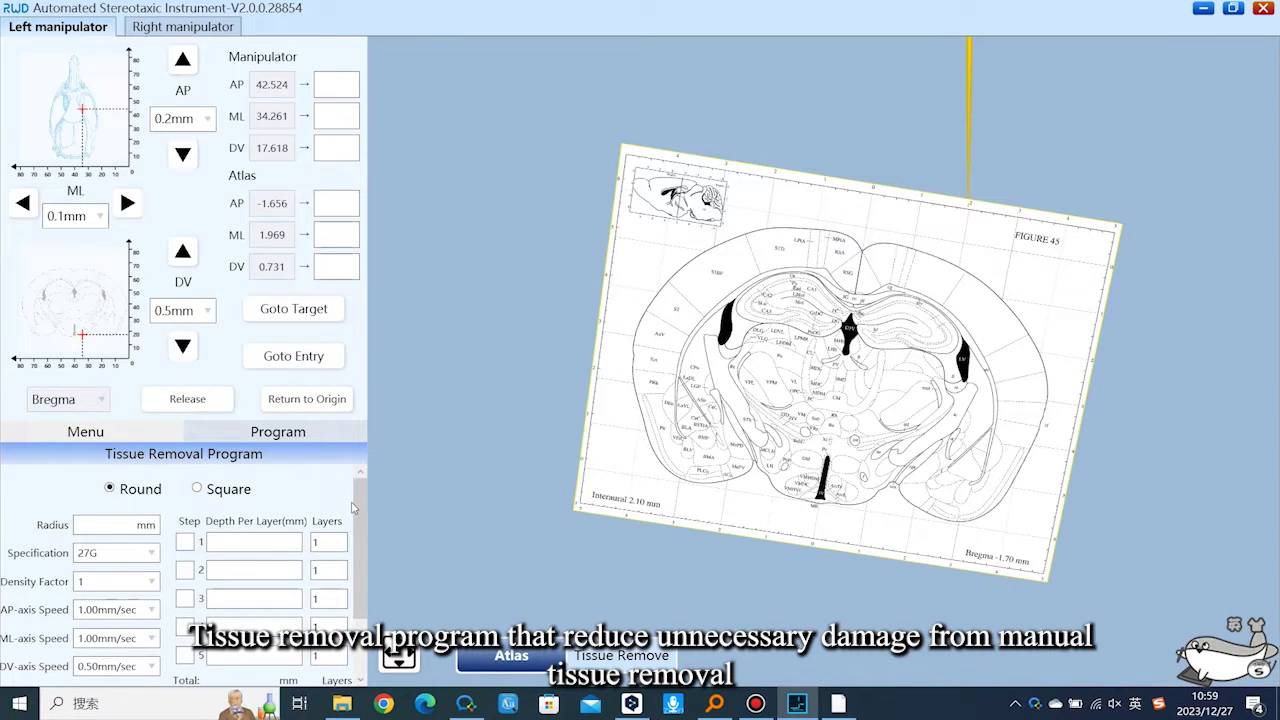
- Set the Tissue Removal Program's shape to Square and look at the Tissue Remove 3D view before returning to the atlas
click(240, 494)
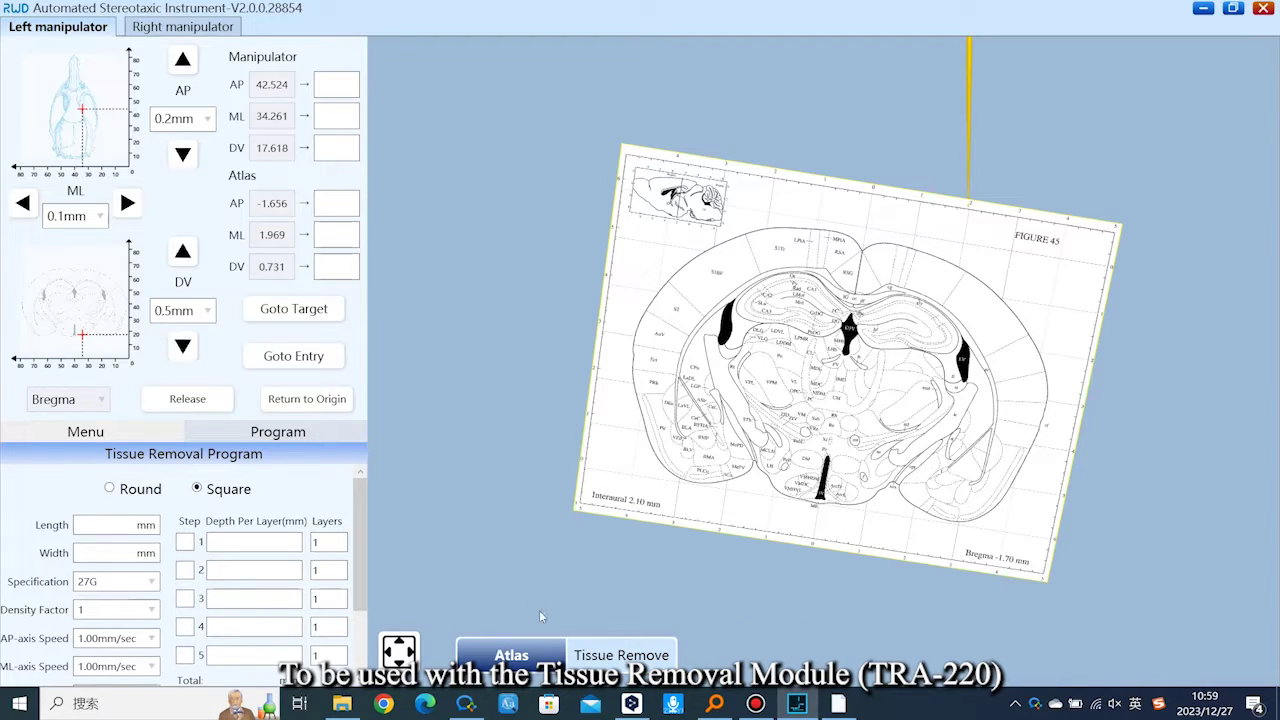
click(601, 654)
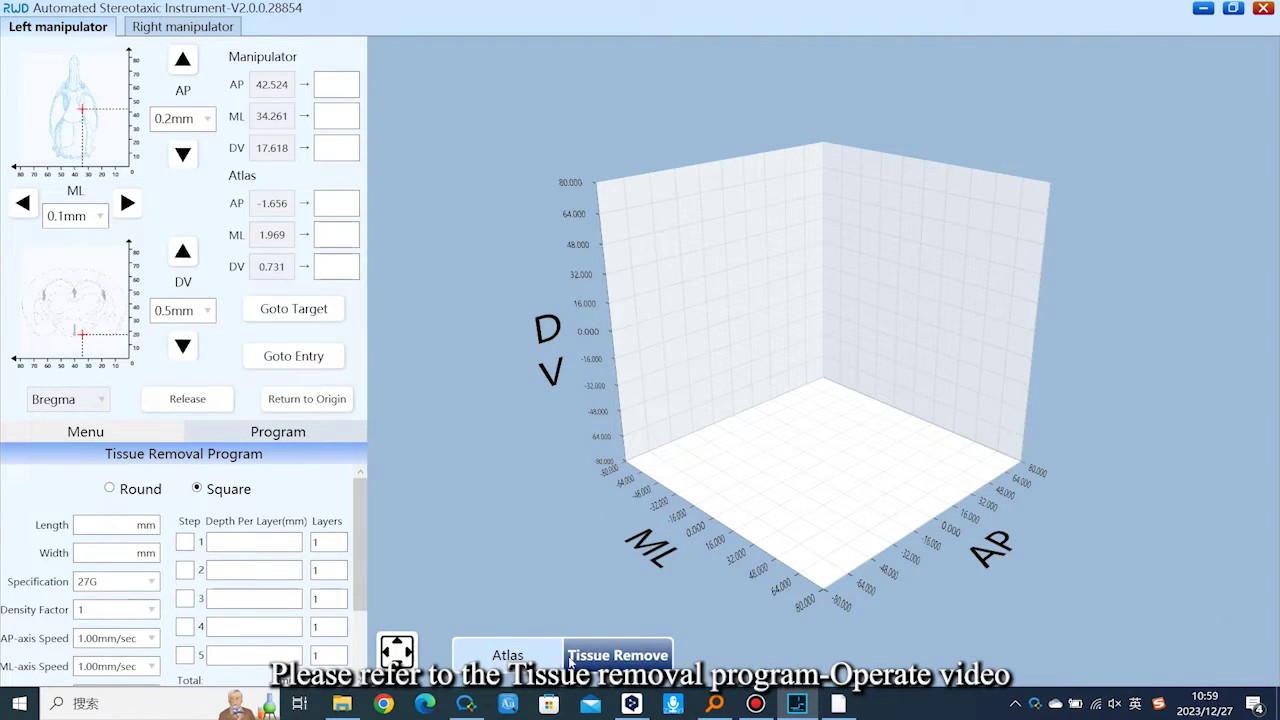
click(507, 655)
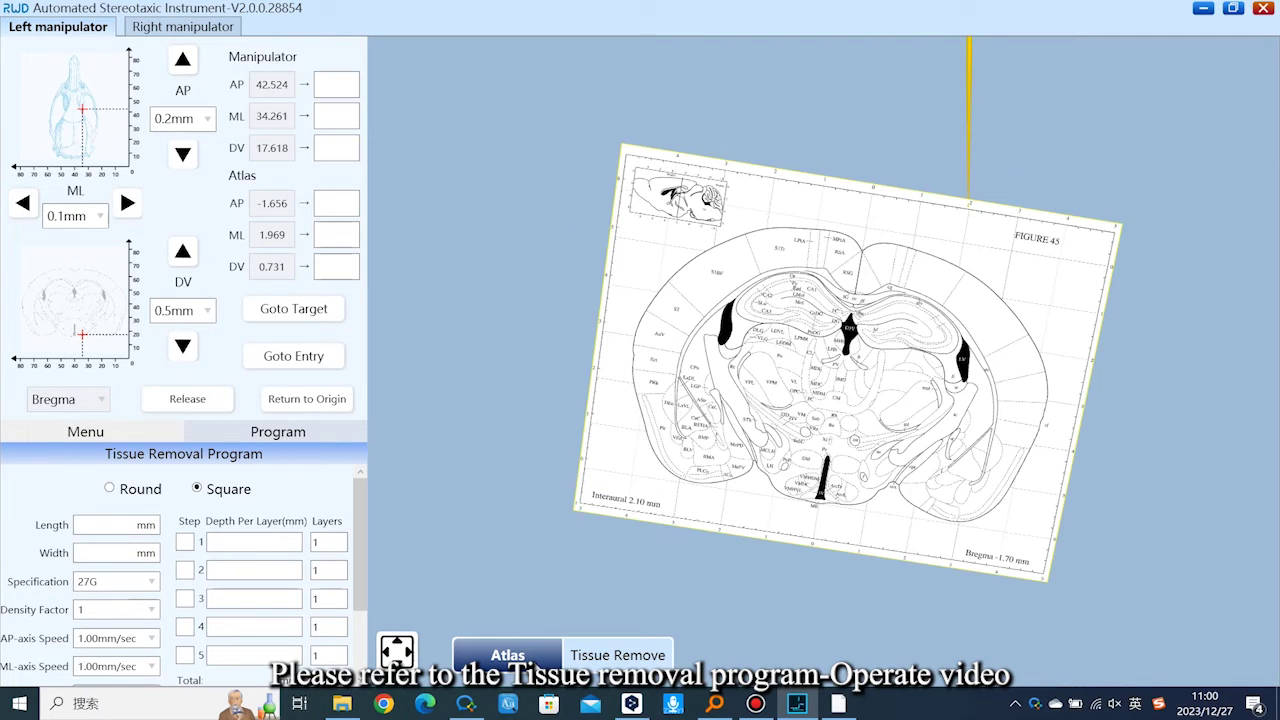
scroll(363, 600, down, 3)
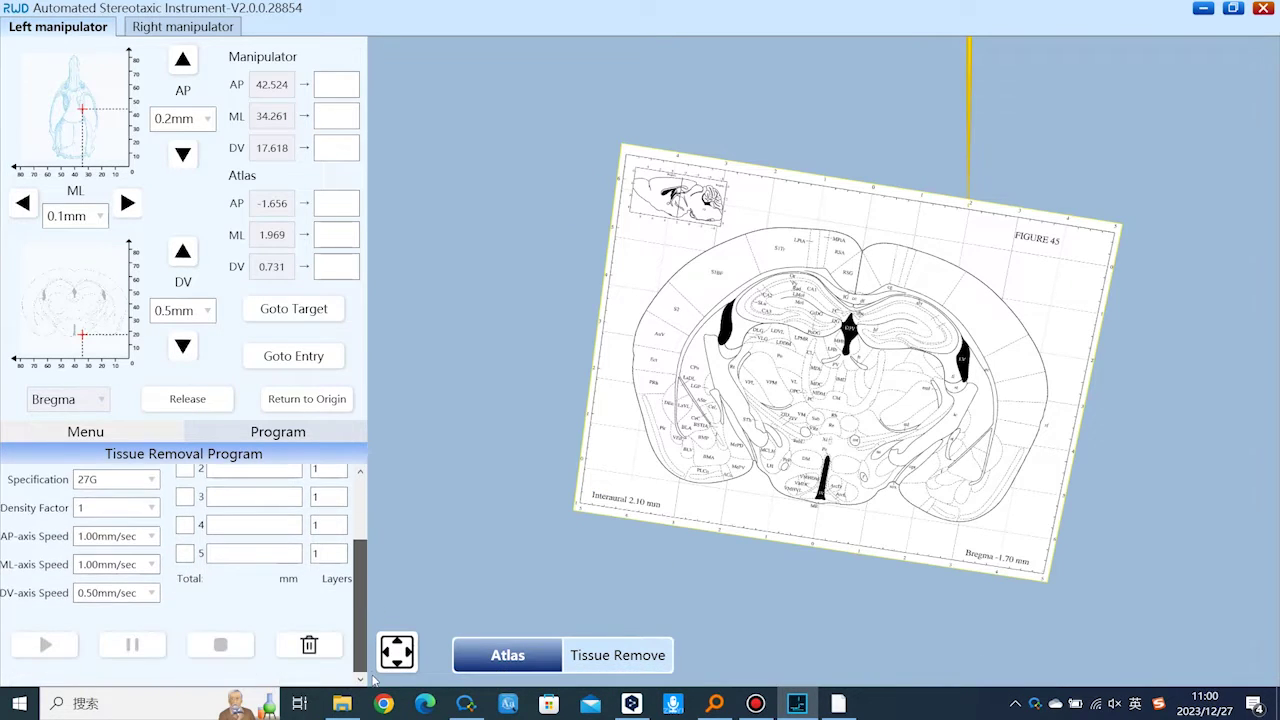
- Open the Multi-point Program
click(298, 443)
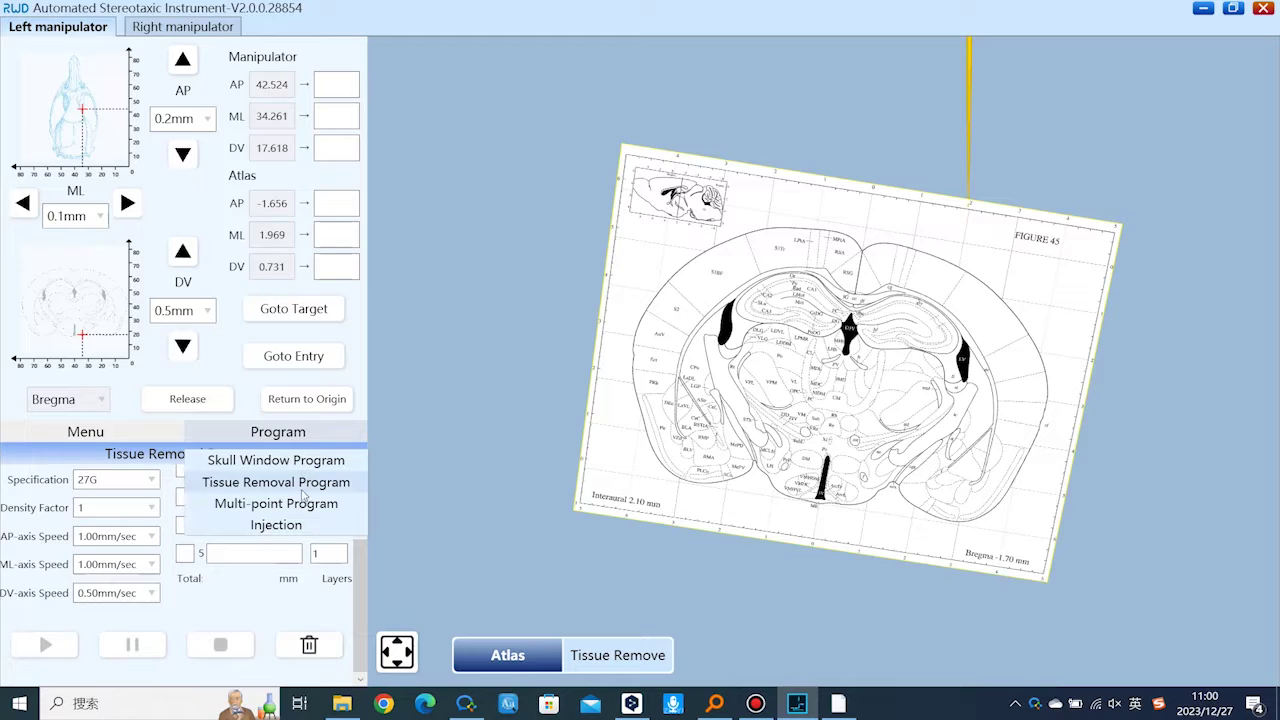
click(300, 503)
scroll(360, 545, up, 2)
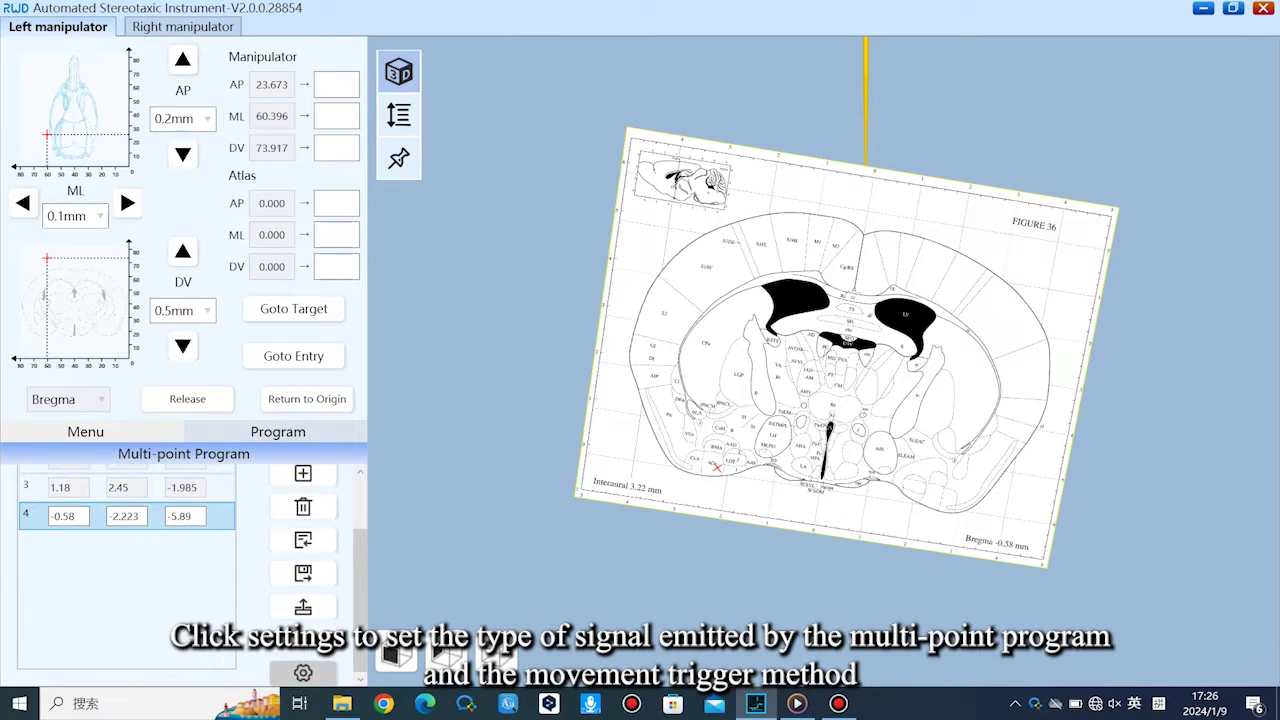
- Configure the multi-point program with signal type No, motional trigger mode Injection Mode and a retraction speed of 0.20mm/s
click(303, 672)
click(241, 498)
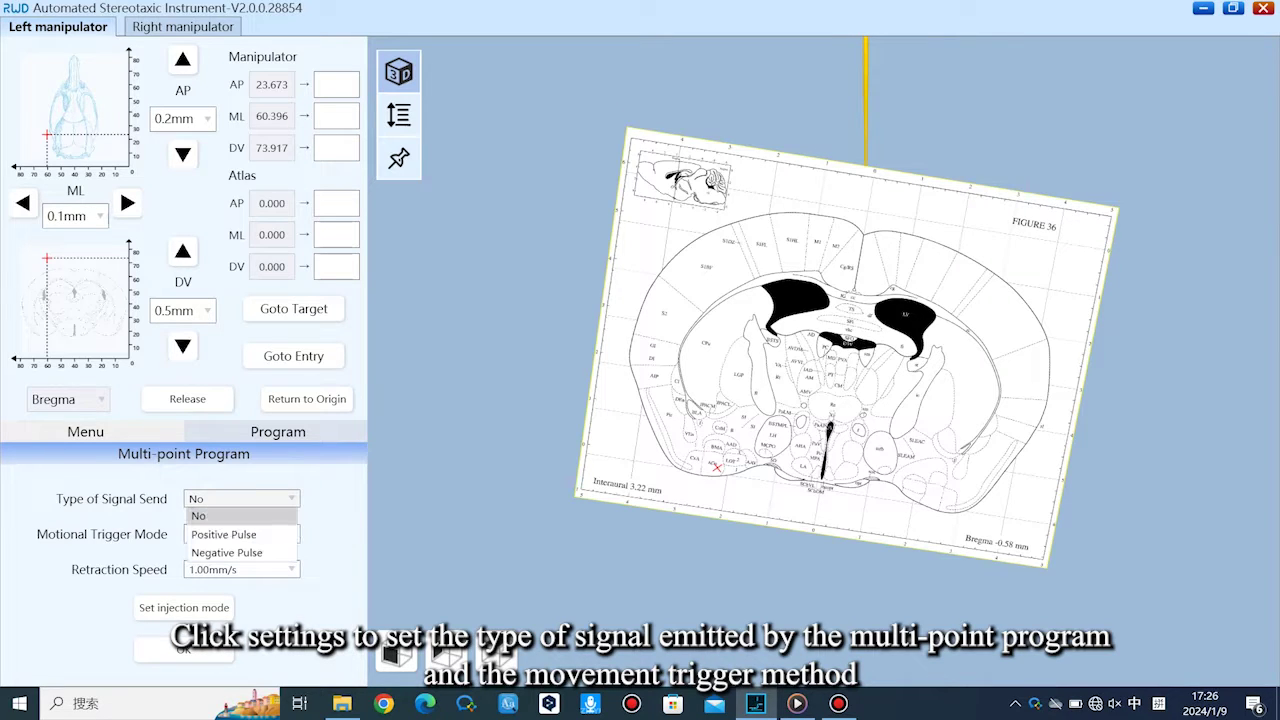
key(Return)
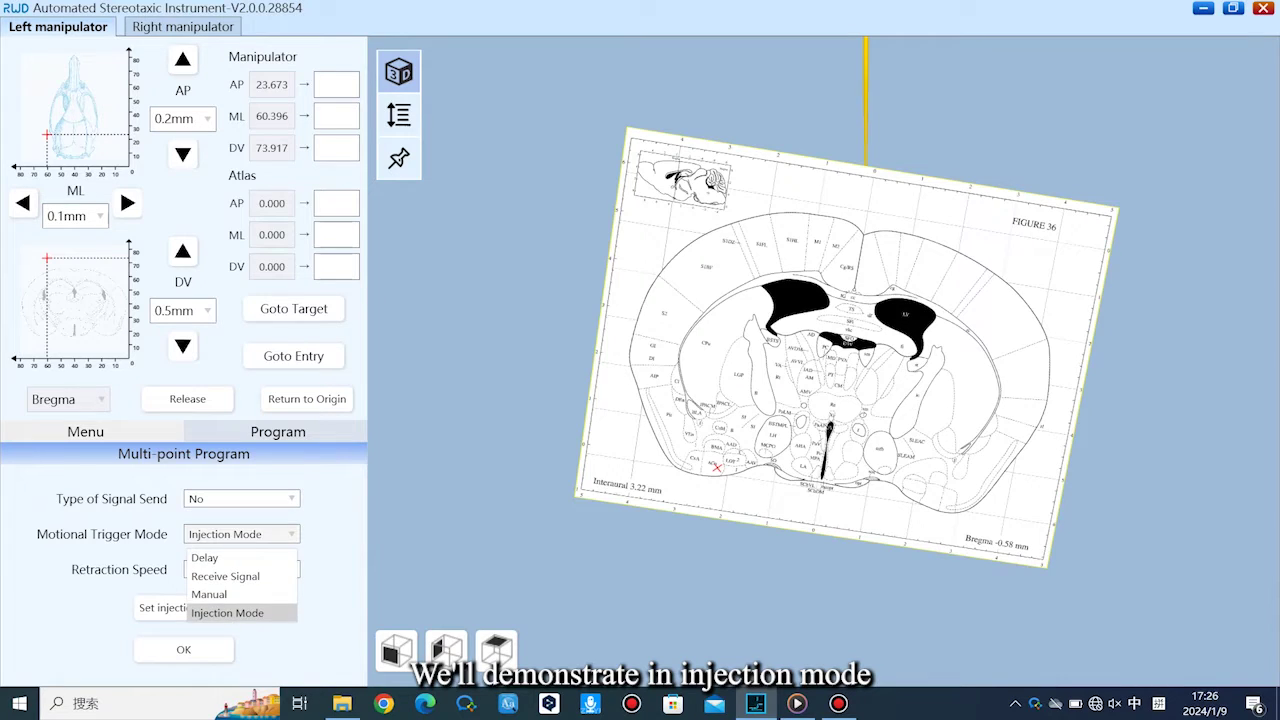
click(227, 612)
click(241, 569)
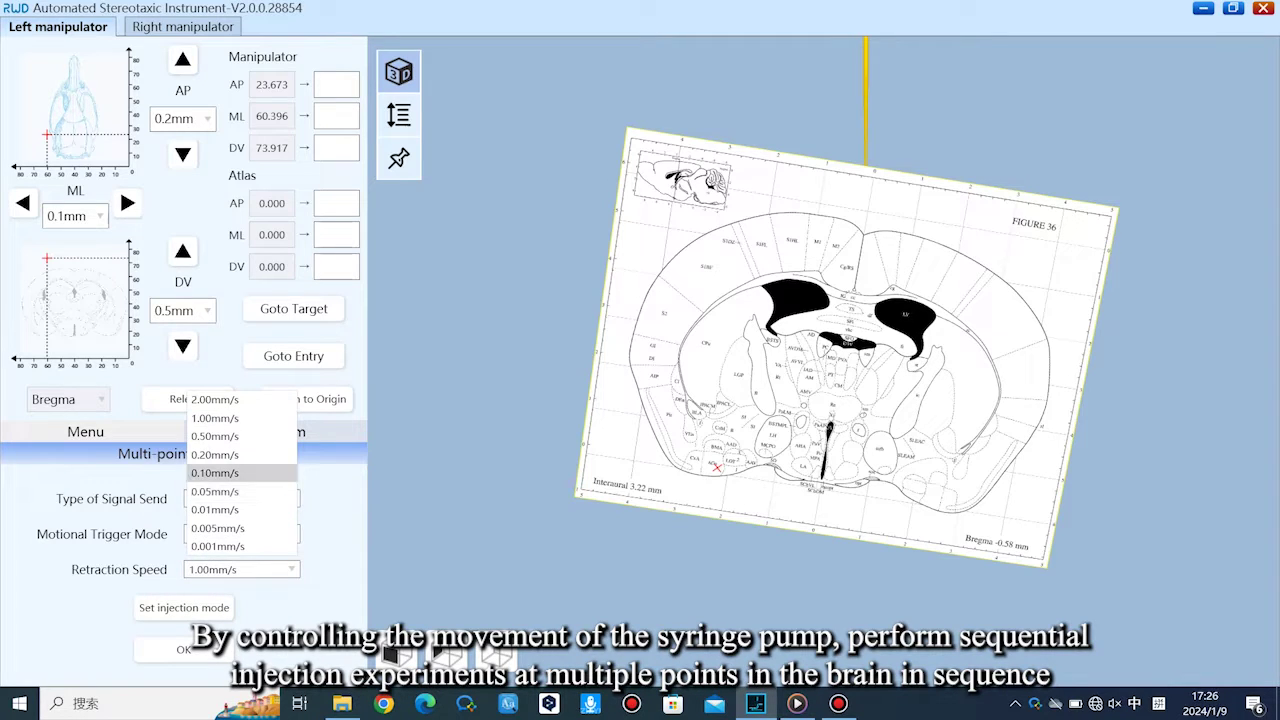
click(214, 418)
- Apply zero pre-injection delay, 150 nl volume, 50 nl/sec speed and 0 min retention time to all four injection points and save the settings
click(184, 607)
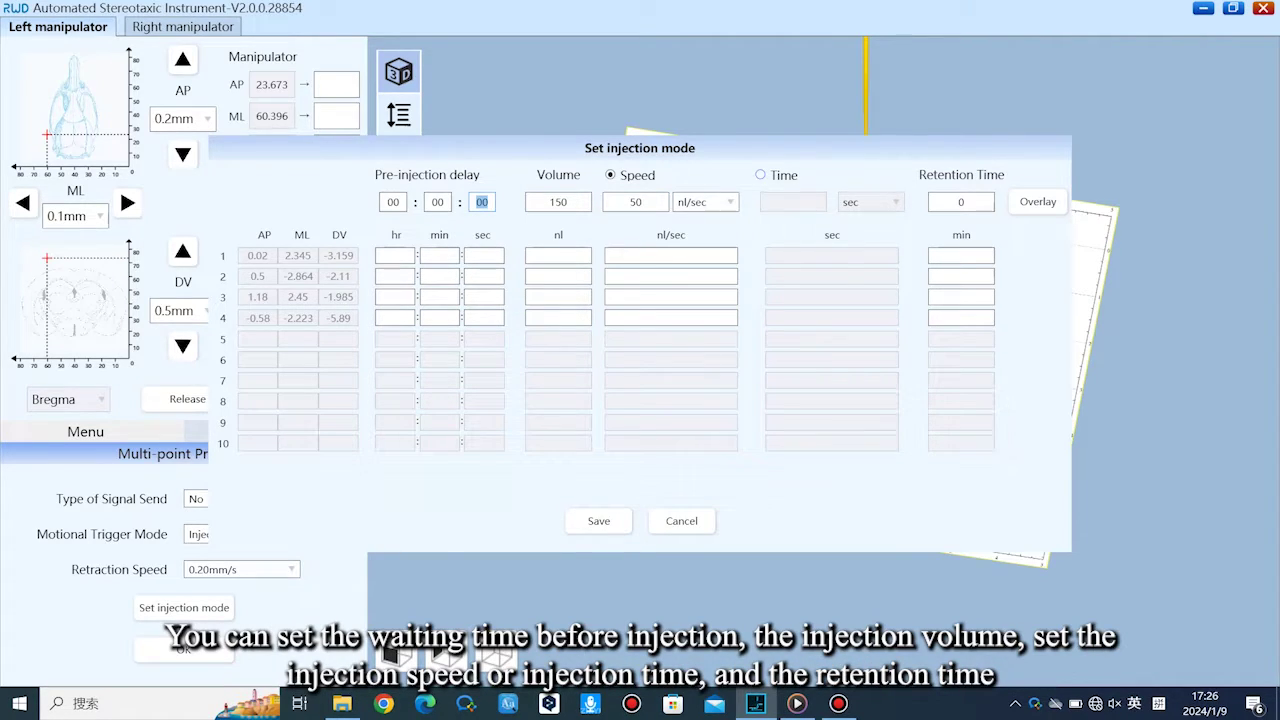
click(760, 174)
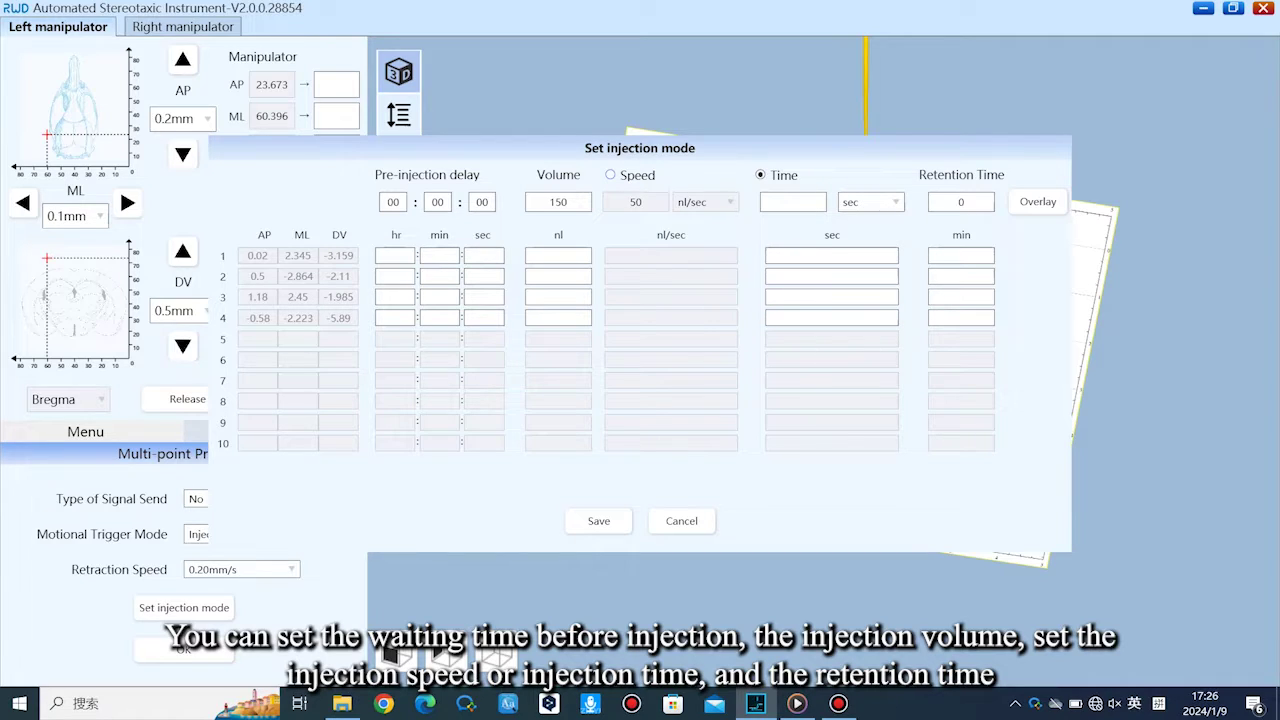
click(610, 174)
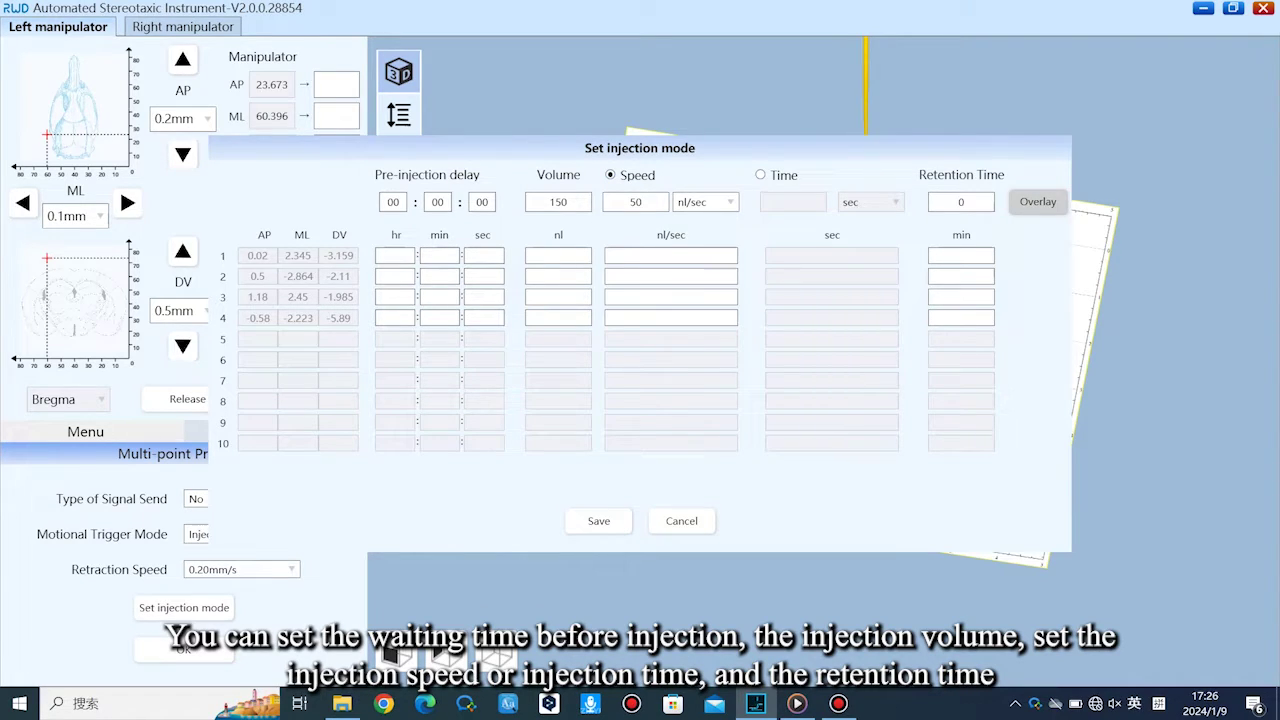
click(1037, 201)
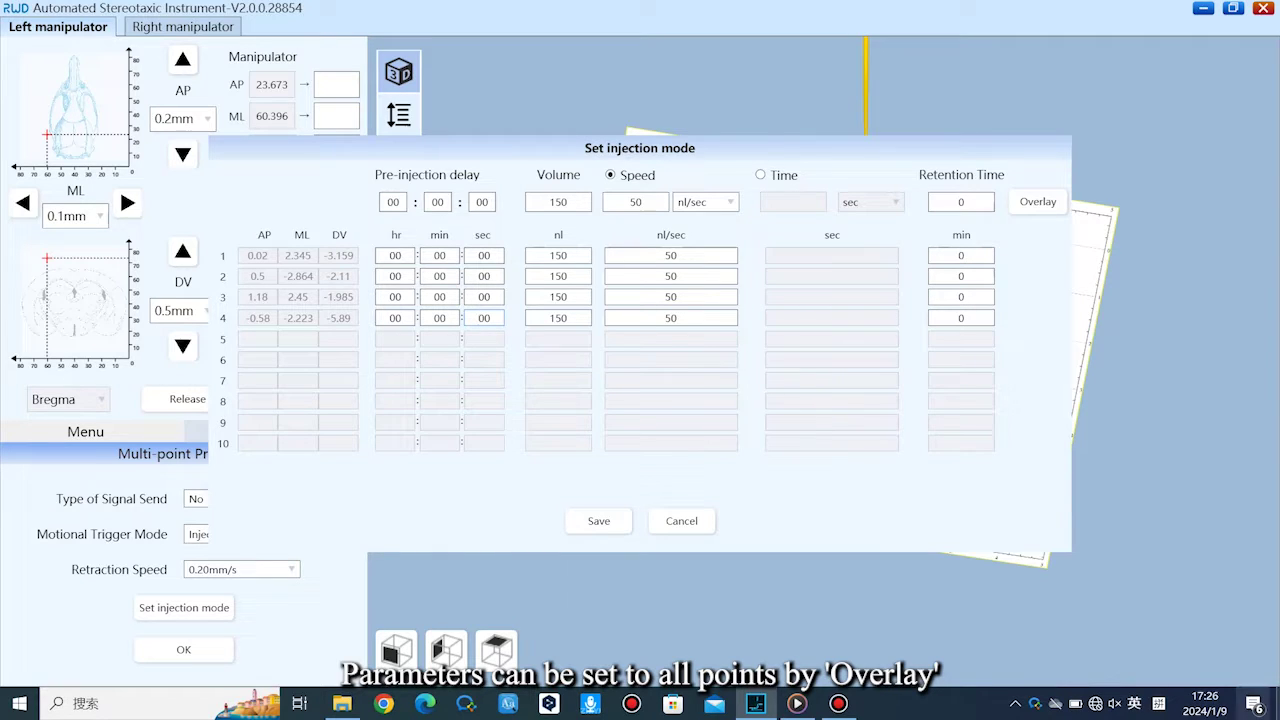
click(598, 520)
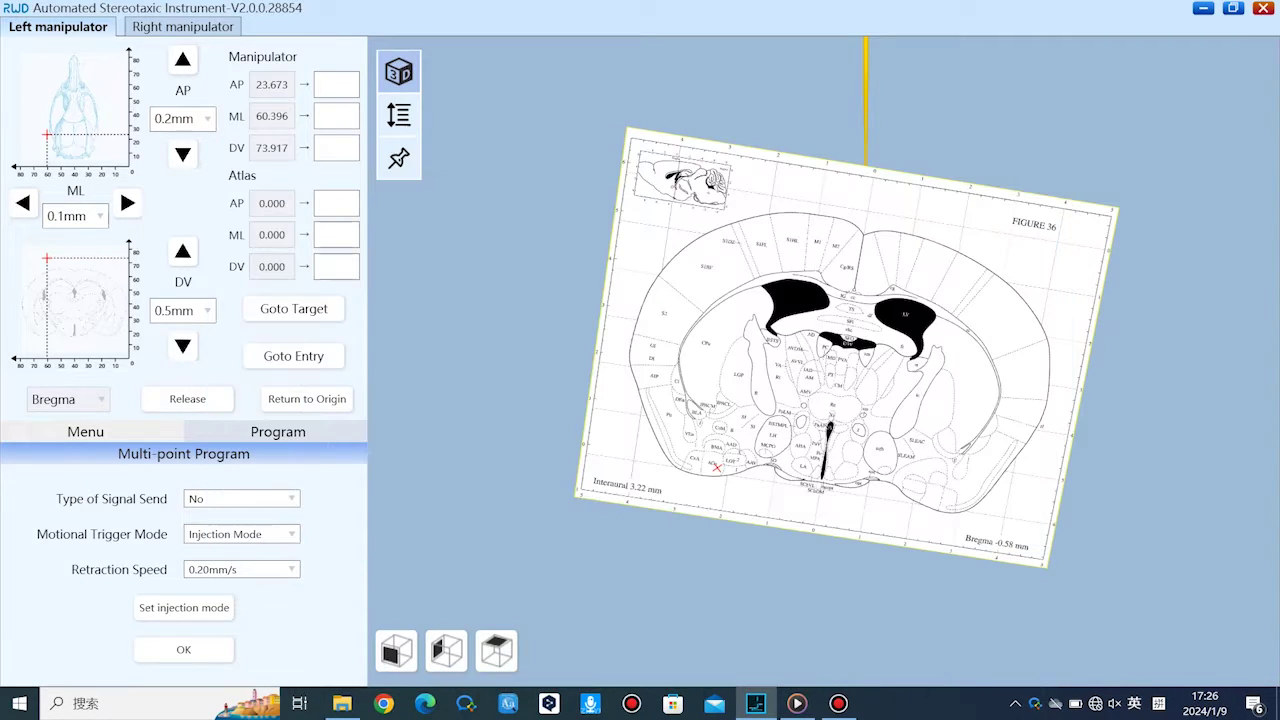
click(183, 649)
click(300, 489)
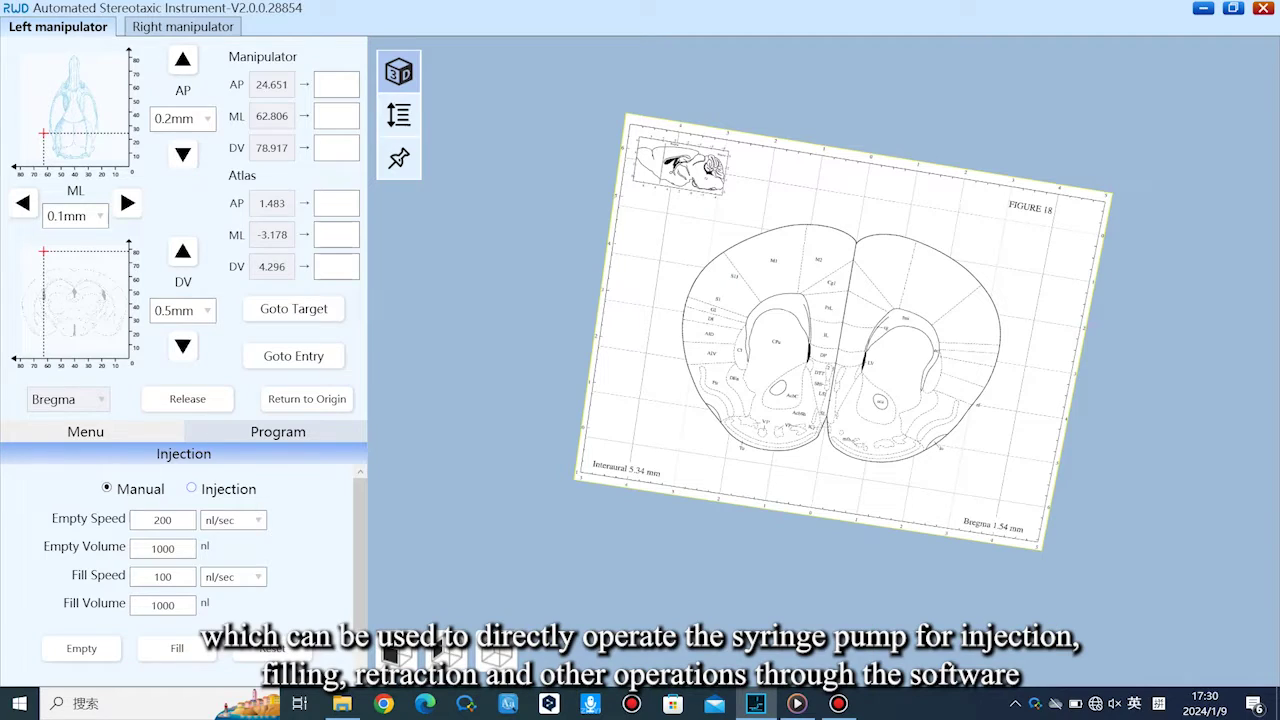
- Switch the Injection program from Manual to Injection mode and review its volume, speed, retention and retraction parameters
click(191, 488)
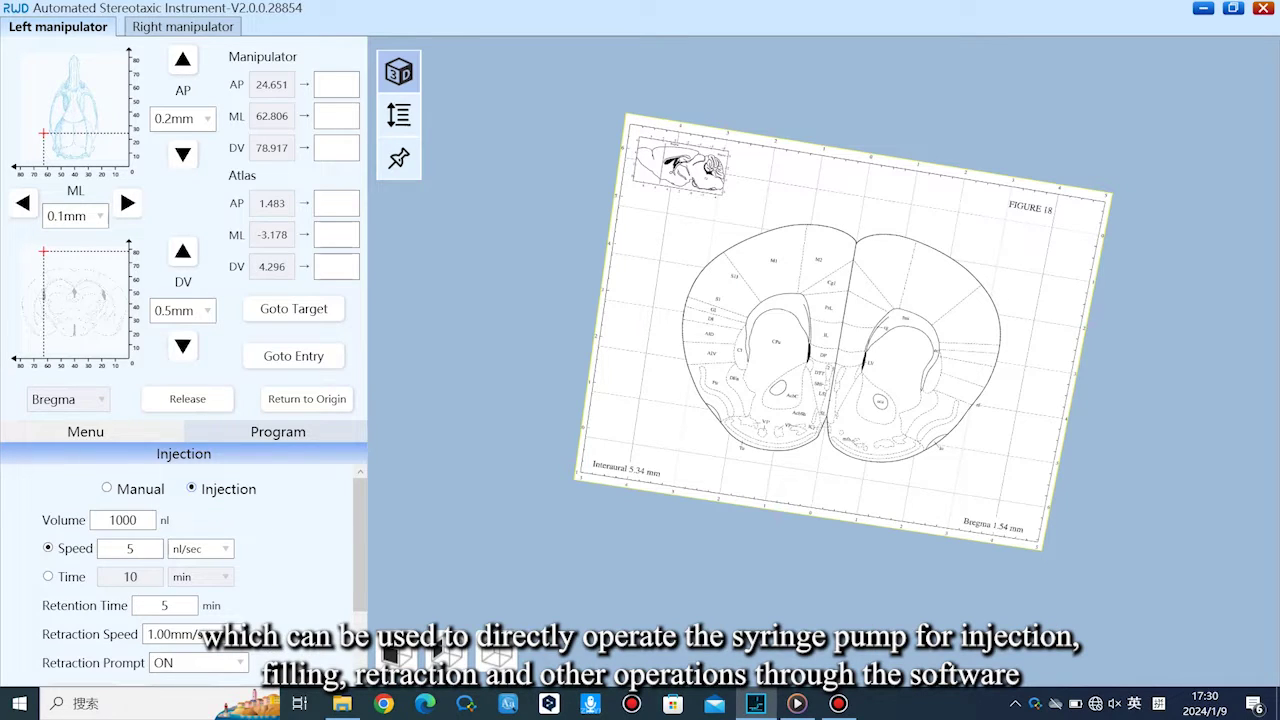
scroll(183, 560, down, 3)
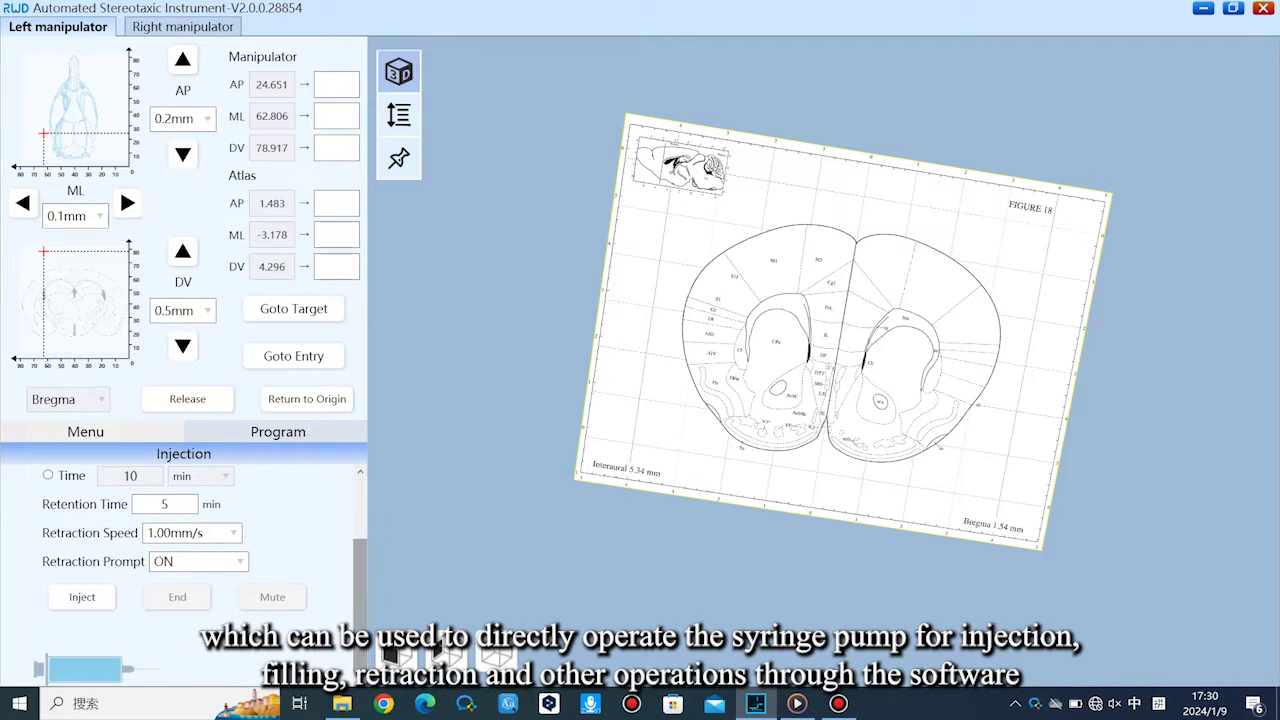
scroll(183, 560, up, 3)
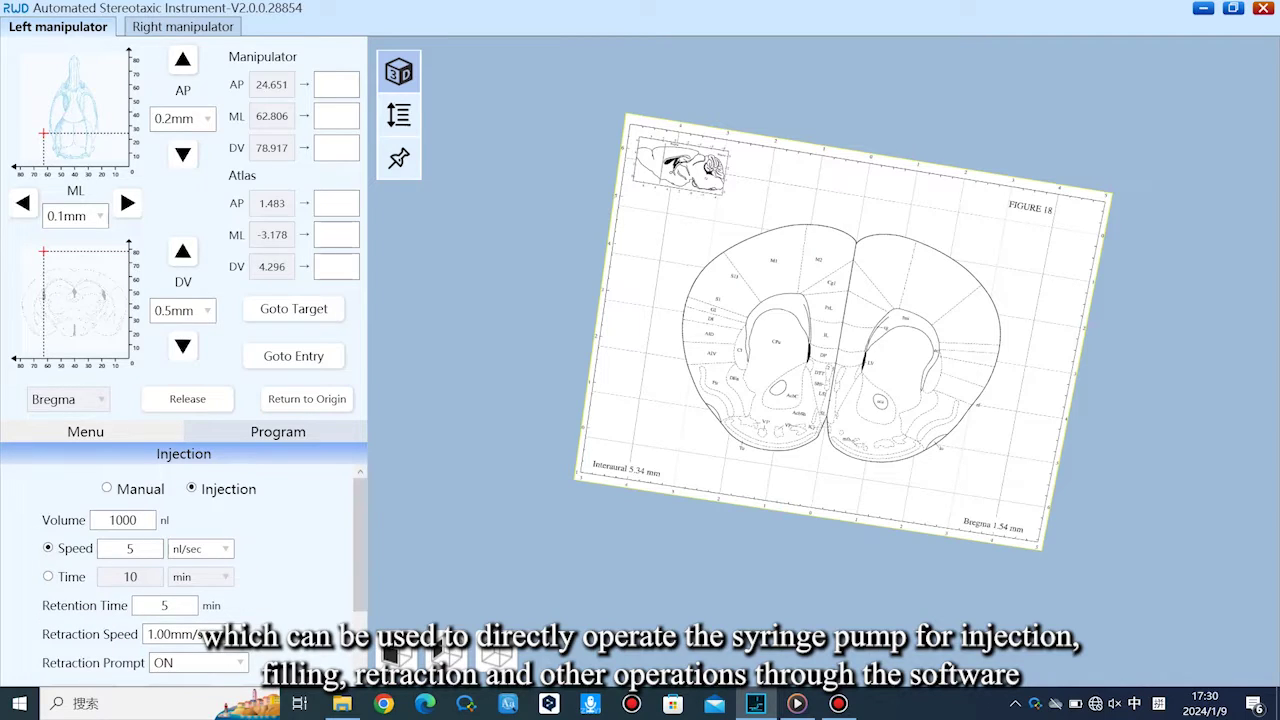